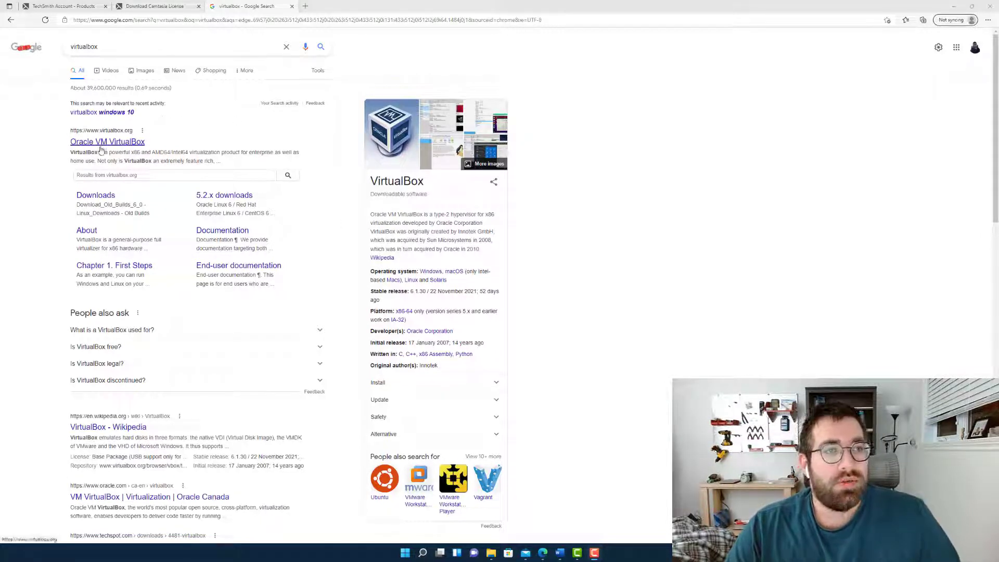
pyautogui.moveTo(122, 43); pyautogui.dragTo(47, 40)
pyautogui.click(100, 47)
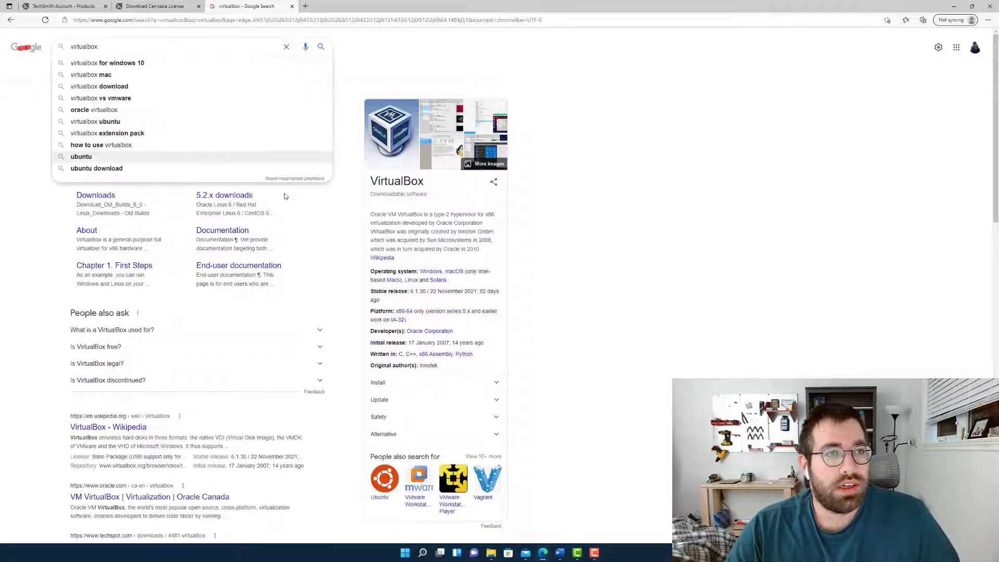
pyautogui.click(313, 213)
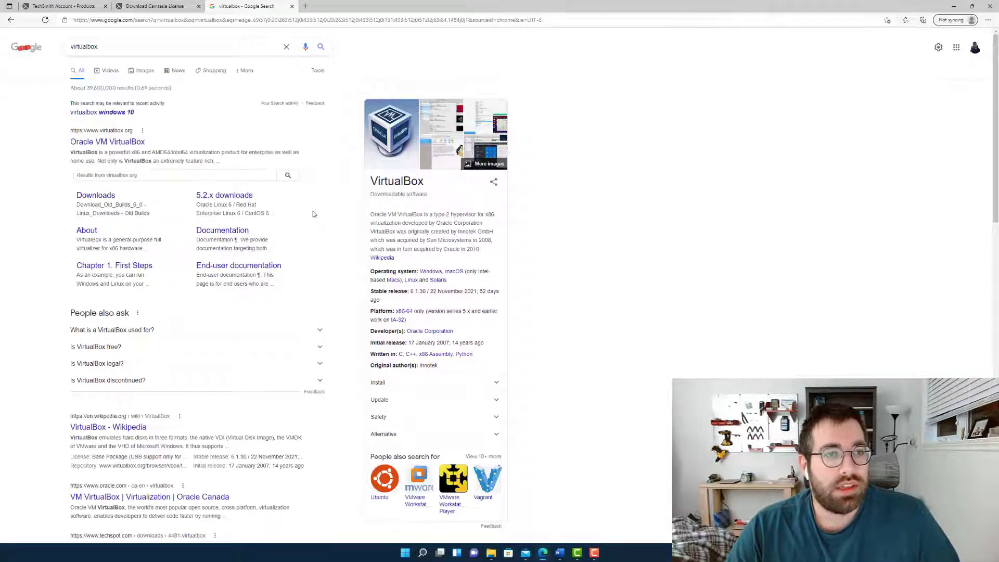
# Open the Oracle VM VirtualBox website from the search results and go to the VirtualBox 6.1 download page
pyautogui.click(105, 146)
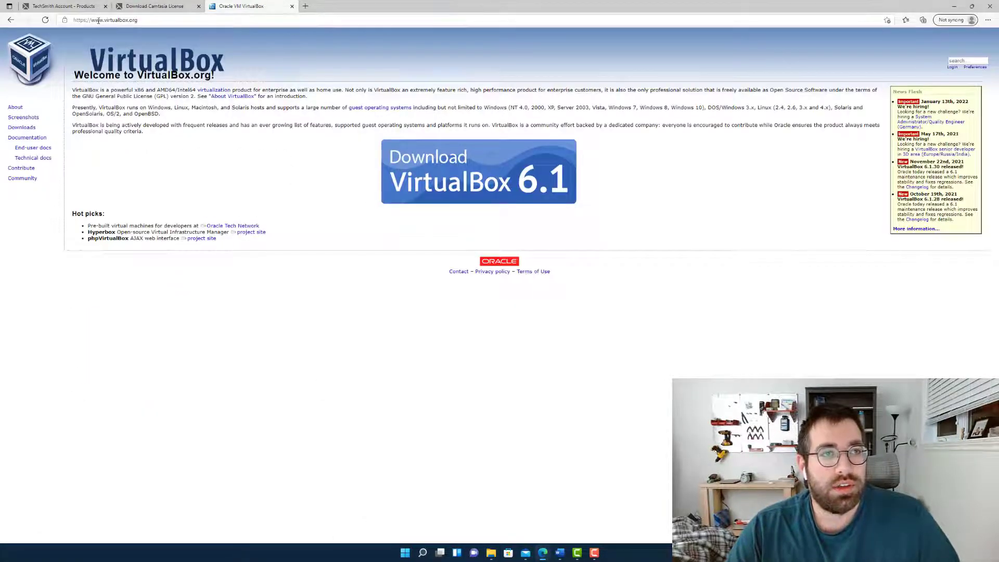
pyautogui.moveTo(99, 20); pyautogui.dragTo(163, 19)
pyautogui.click(163, 19)
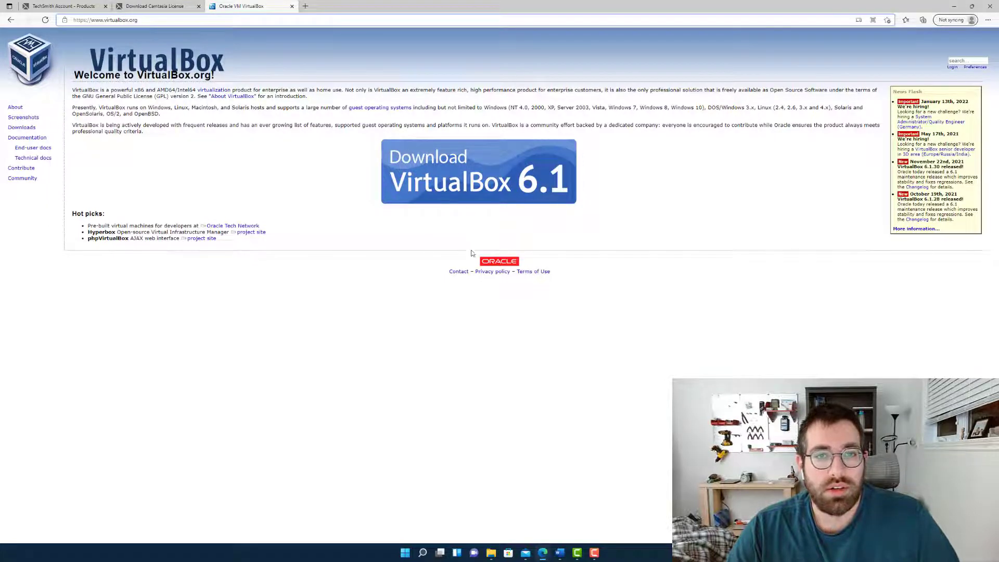
pyautogui.click(470, 179)
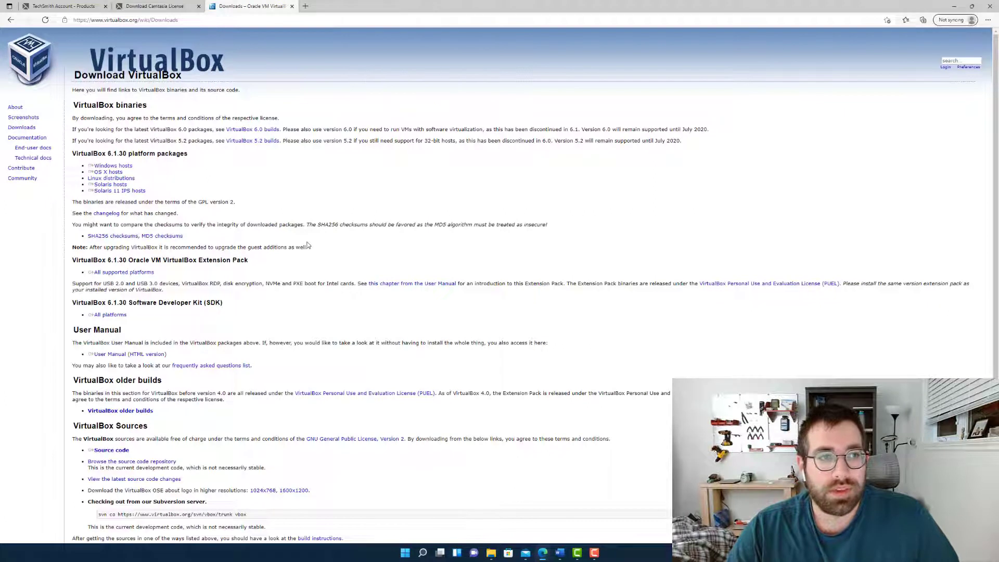
# Download the VirtualBox 6.1.30 platform package for Windows hosts
pyautogui.tripleClick(132, 179)
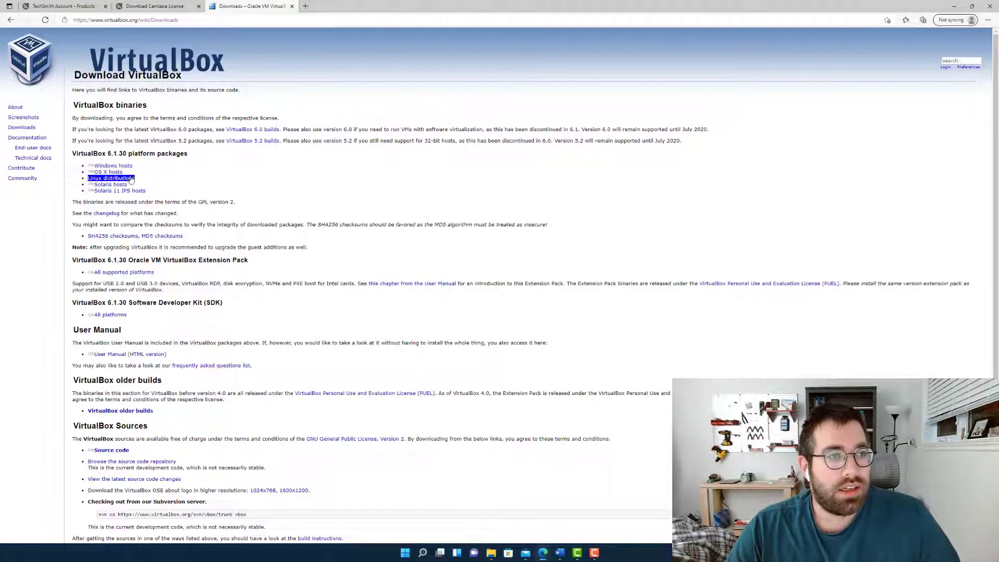
pyautogui.click(112, 99)
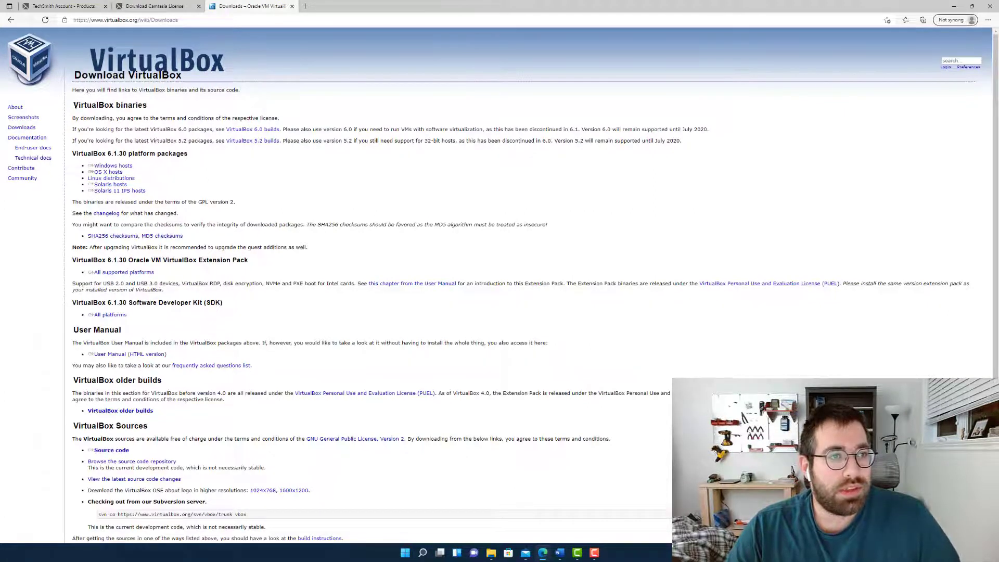
pyautogui.moveTo(74, 106); pyautogui.dragTo(158, 99)
pyautogui.click(158, 104)
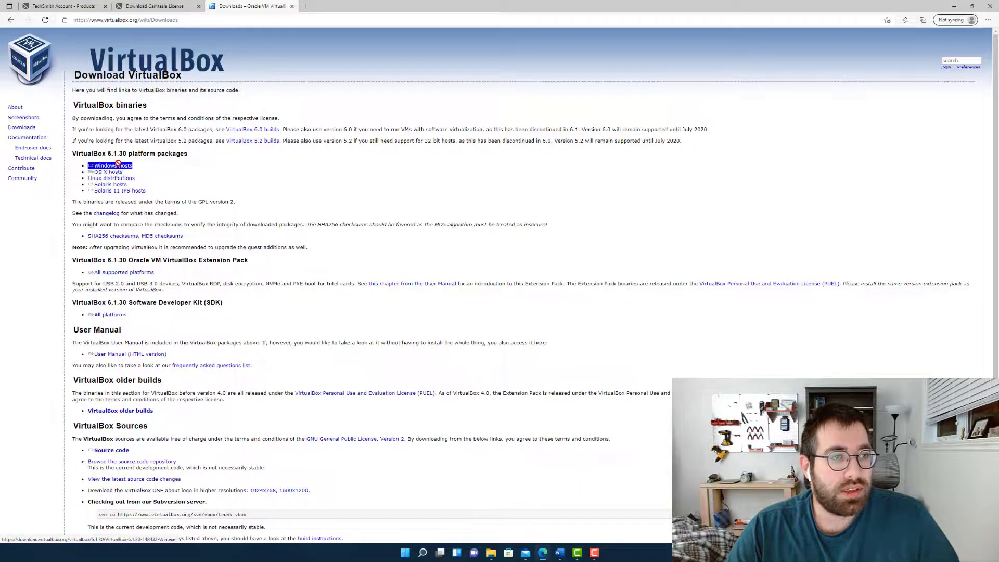
pyautogui.click(118, 173)
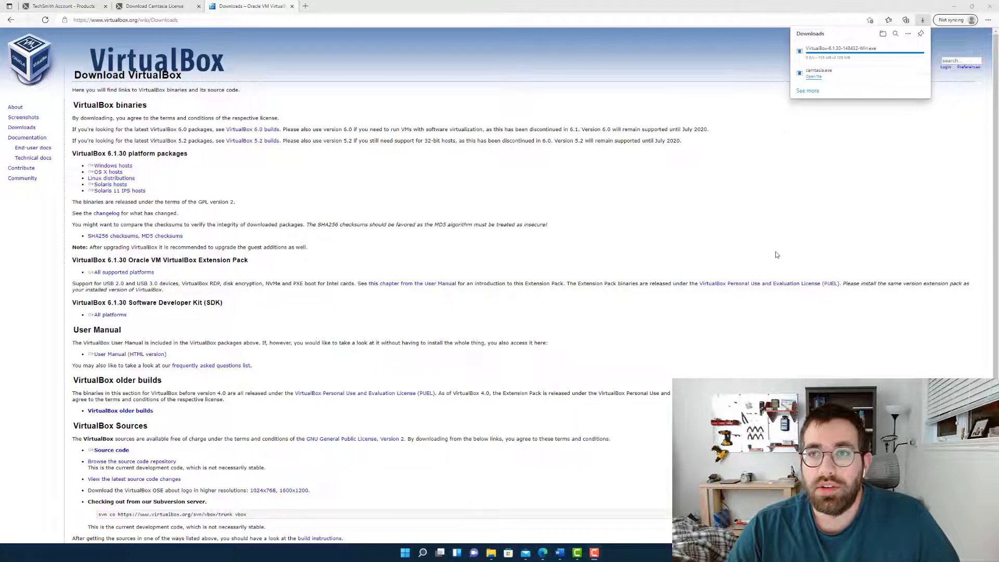
# Run the downloaded installer, install VirtualBox 6.1.30 with the default features, location and shortcuts, and finish with VirtualBox set to start
pyautogui.moveTo(823, 56)
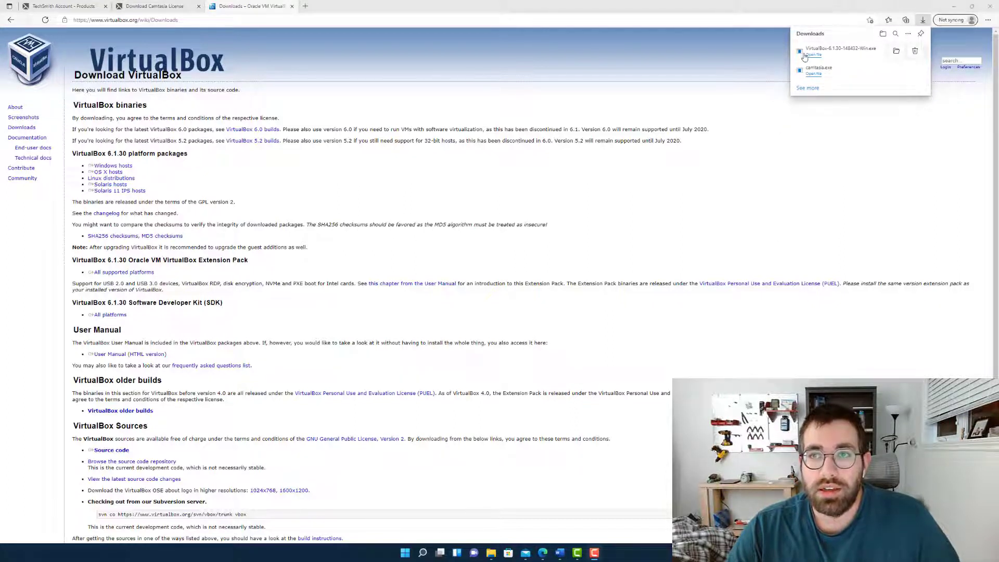
pyautogui.click(812, 56)
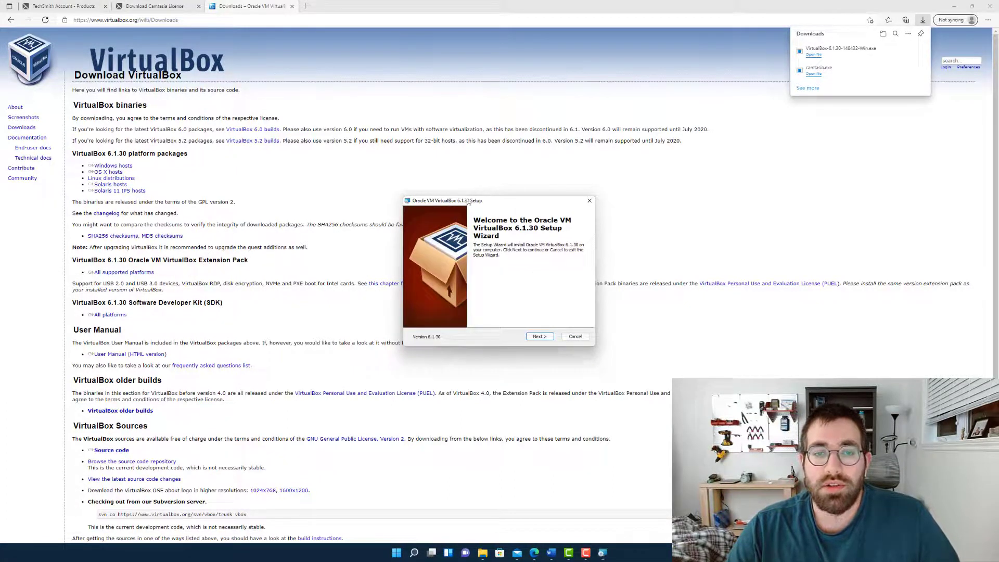
pyautogui.click(536, 338)
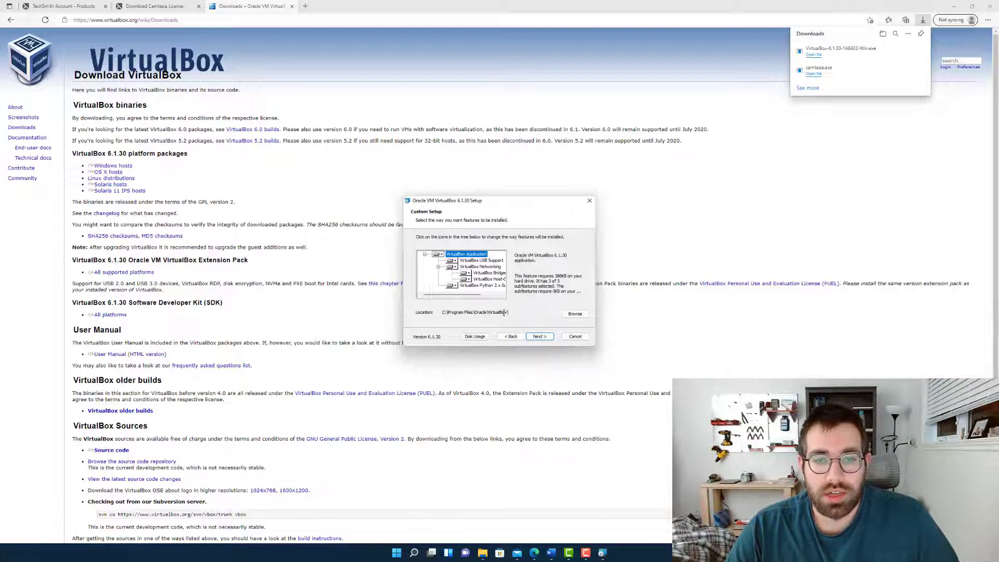
pyautogui.click(537, 337)
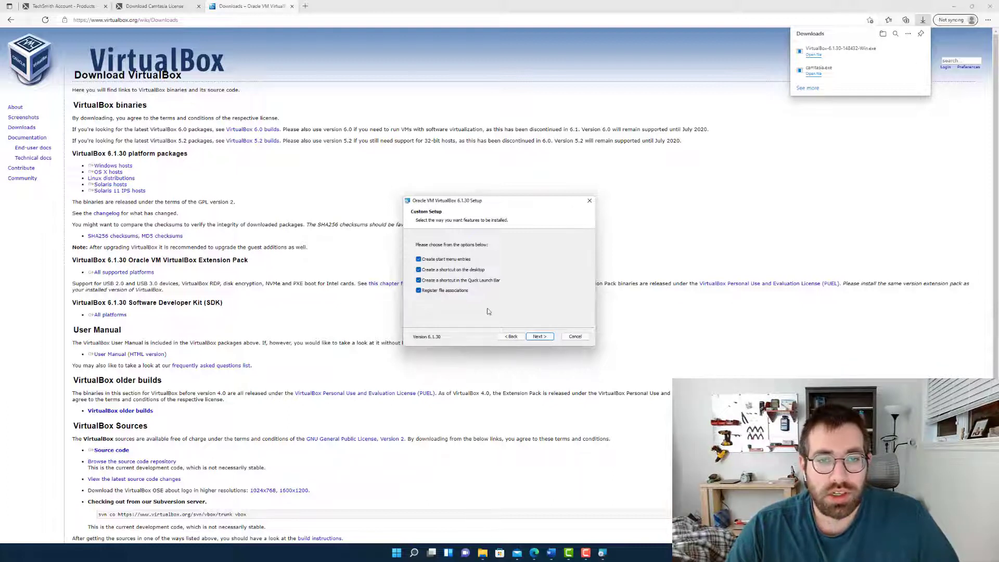
pyautogui.click(545, 339)
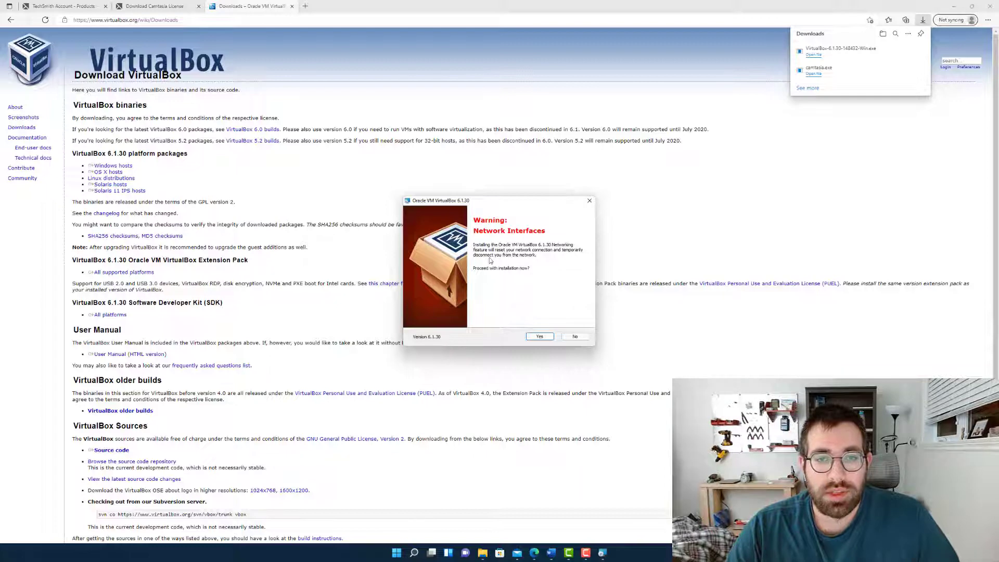
pyautogui.click(538, 338)
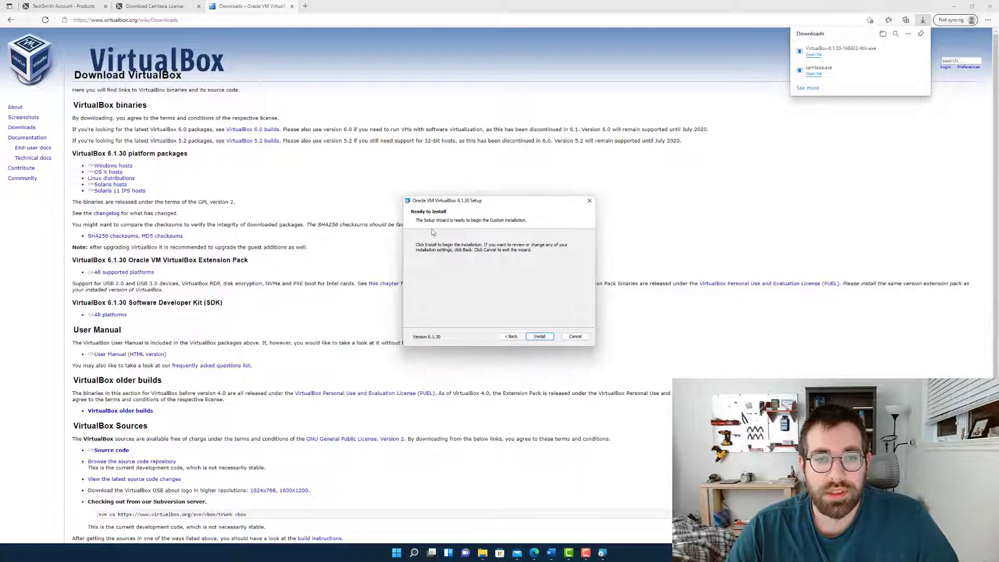
pyautogui.click(539, 337)
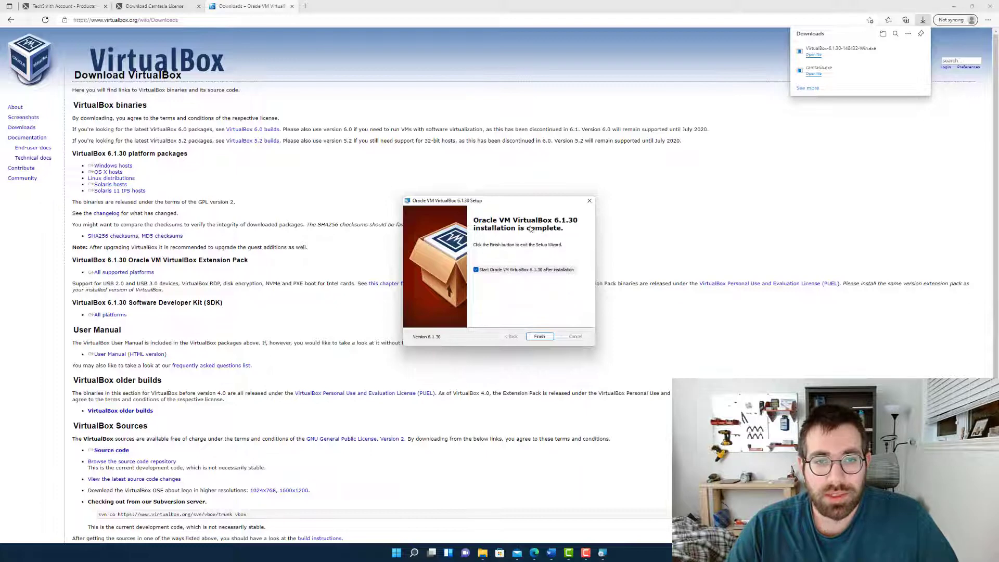
pyautogui.moveTo(510, 202)
pyautogui.mouseDown()
pyautogui.moveTo(536, 186)
pyautogui.moveTo(522, 201)
pyautogui.mouseUp()
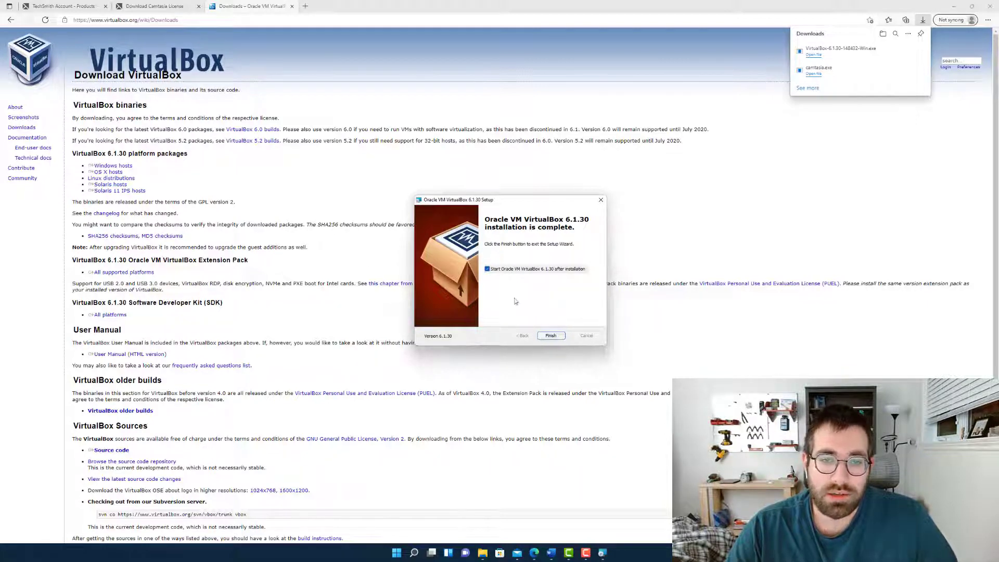
pyautogui.click(548, 337)
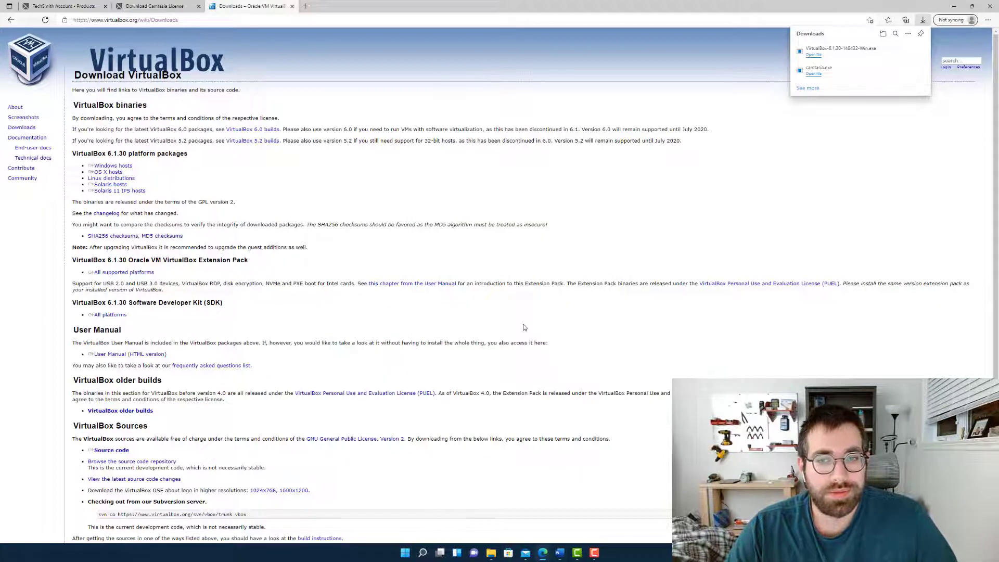
# Move the VirtualBox Manager window and make it taller to fit all the machine details
pyautogui.moveTo(336, 70); pyautogui.dragTo(492, 115)
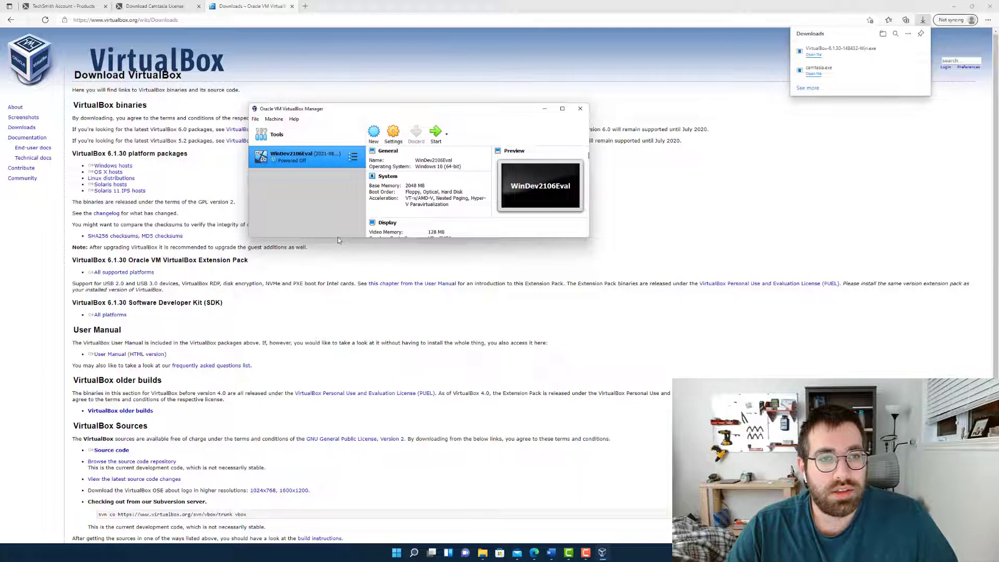
pyautogui.moveTo(337, 238); pyautogui.dragTo(333, 398)
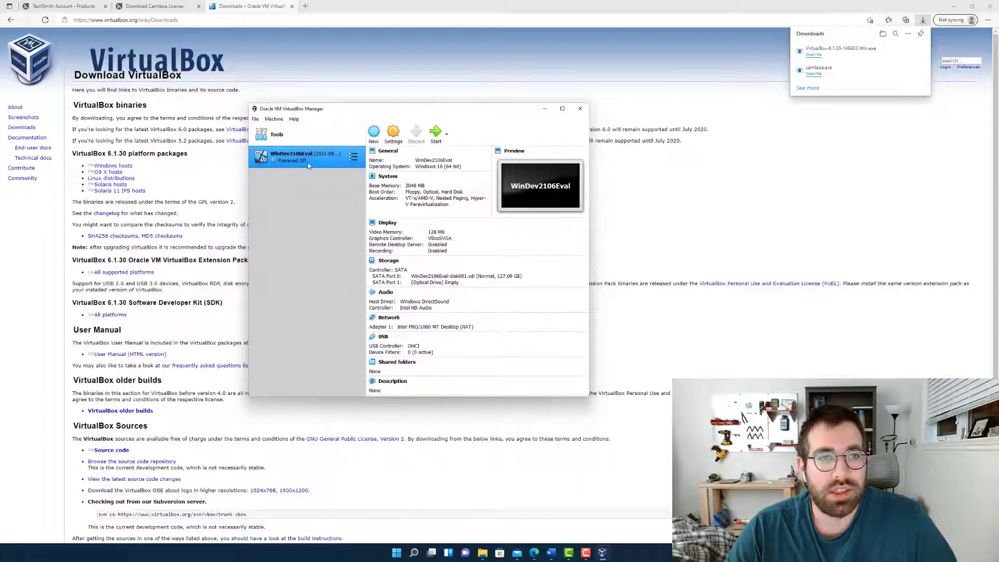
# Start creating a new virtual machine and set its operating system type to Linux
pyautogui.click(255, 119)
pyautogui.click(257, 121)
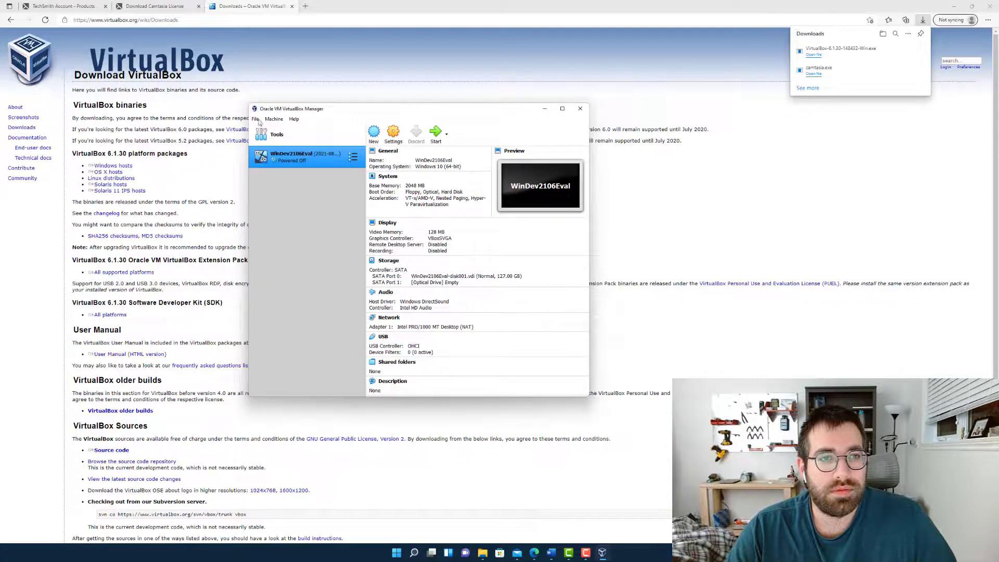
pyautogui.click(283, 122)
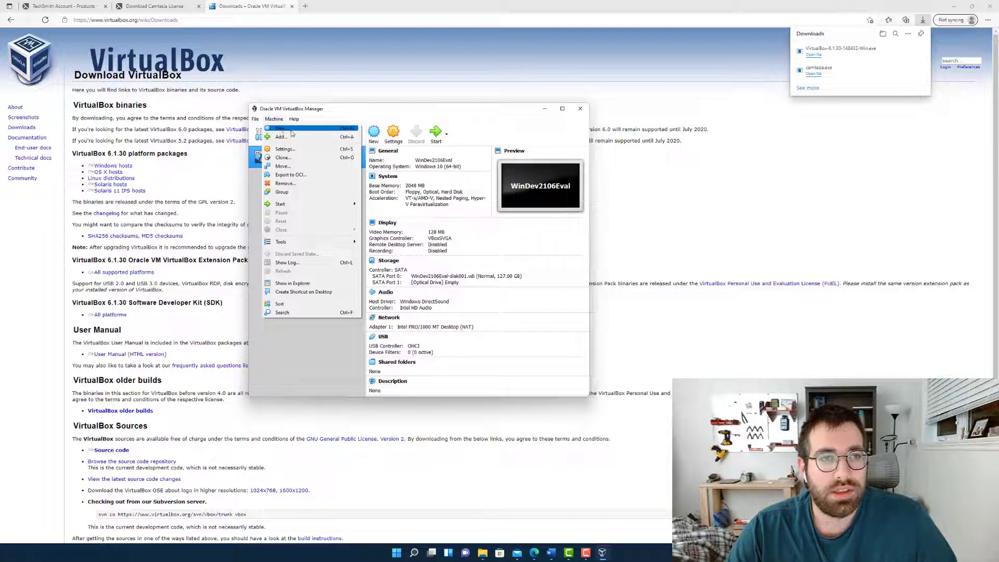
pyautogui.click(291, 130)
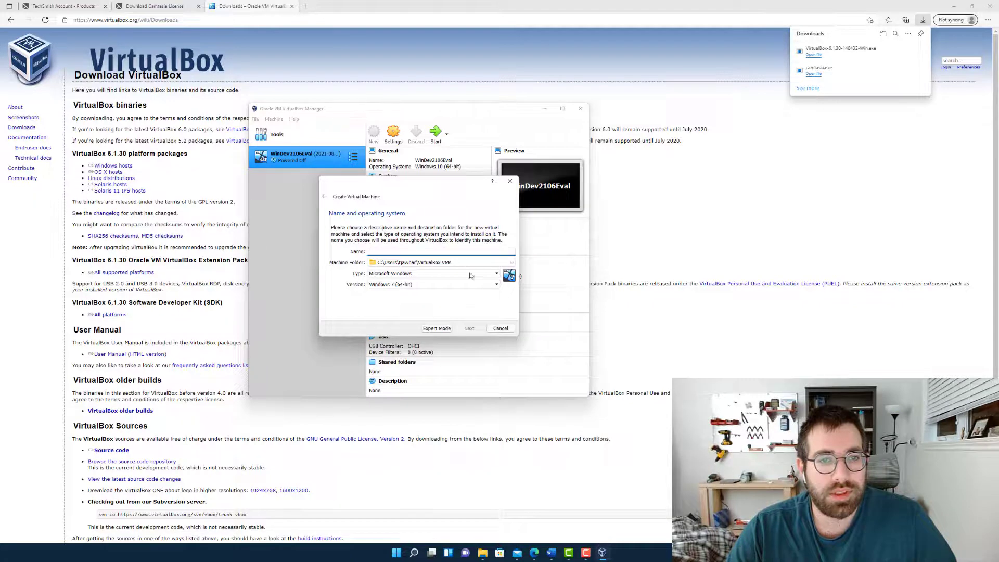
pyautogui.click(497, 273)
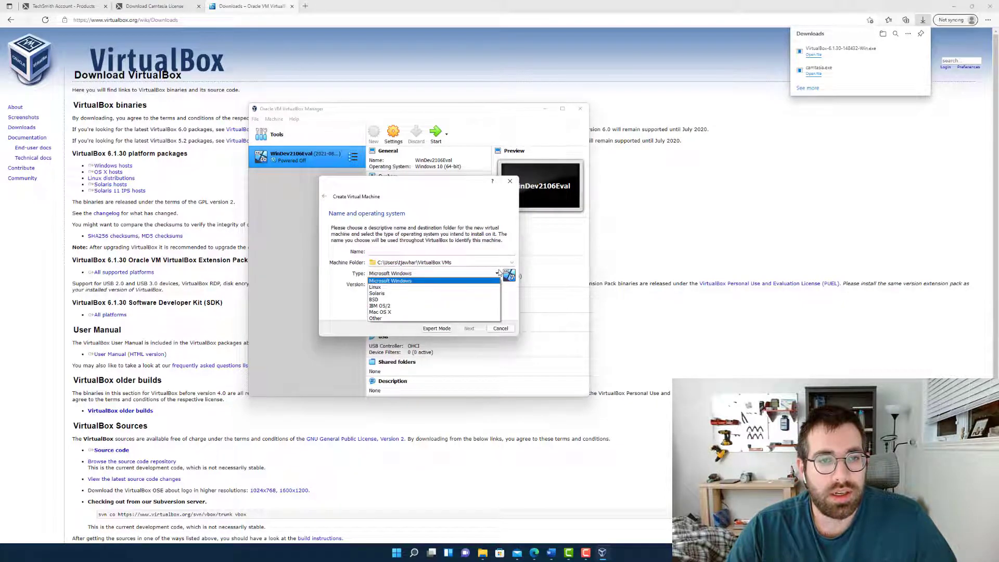
pyautogui.click(475, 287)
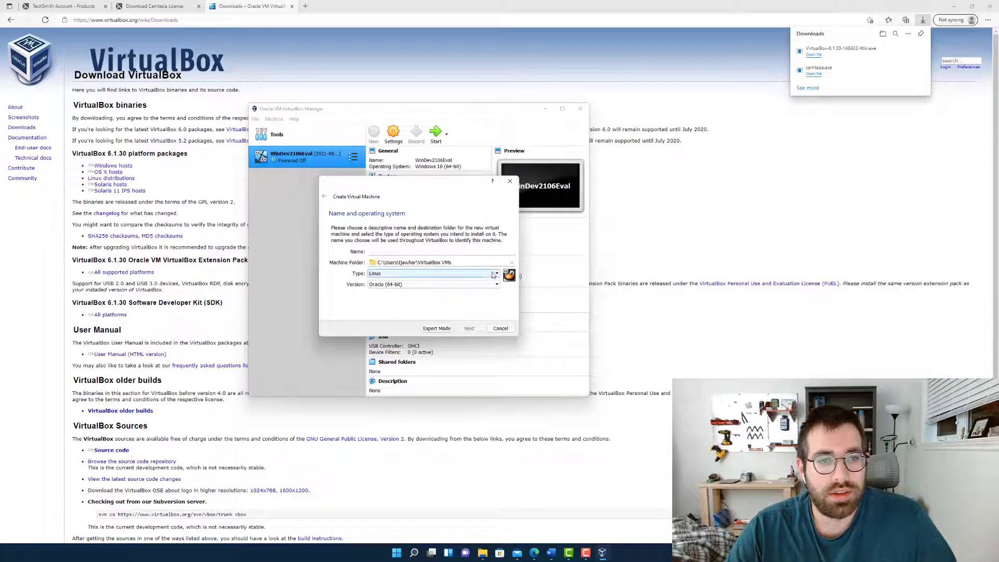
# Set the new virtual machine's operating system version to Ubuntu (64-bit), keeping the Linux type
pyautogui.click(492, 276)
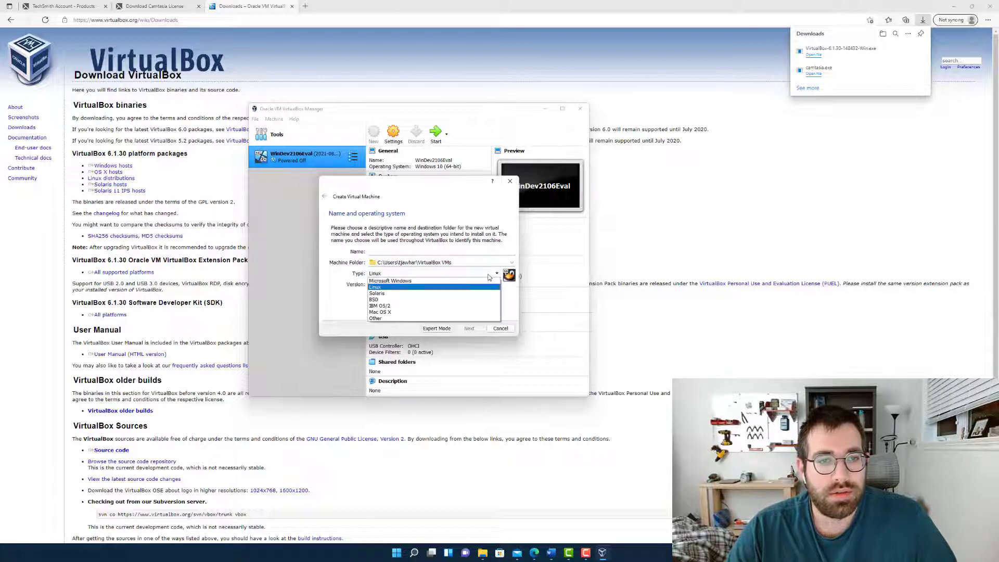
pyautogui.click(482, 286)
pyautogui.click(479, 286)
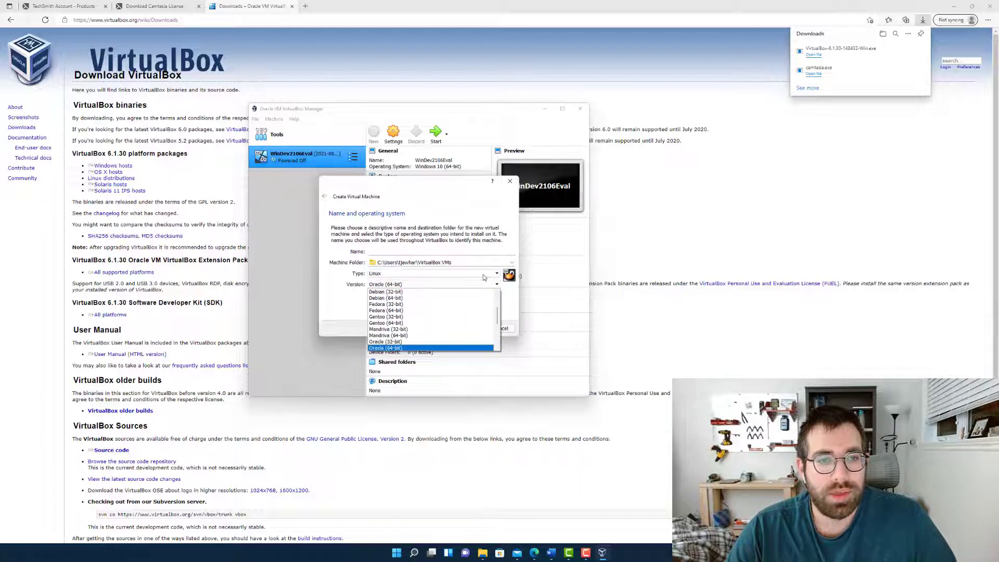
pyautogui.click(479, 285)
pyautogui.click(476, 286)
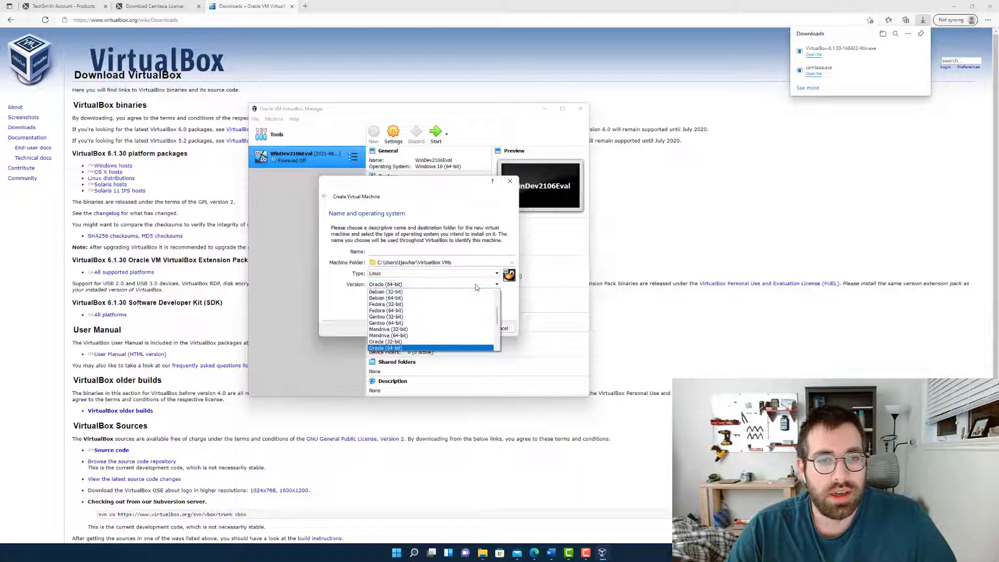
pyautogui.scroll(2, 417, 314)
pyautogui.scroll(-5, 417, 314)
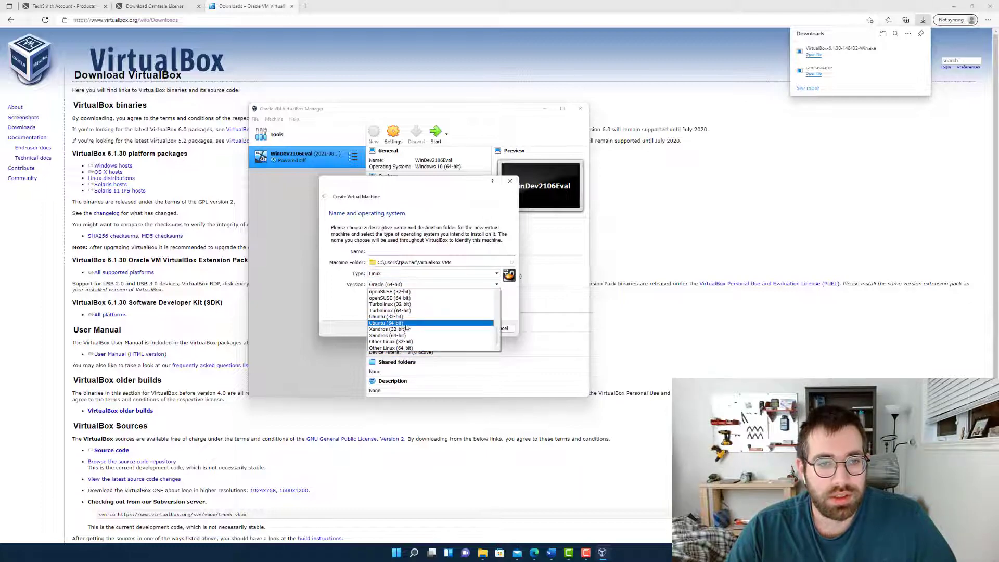
pyautogui.click(407, 325)
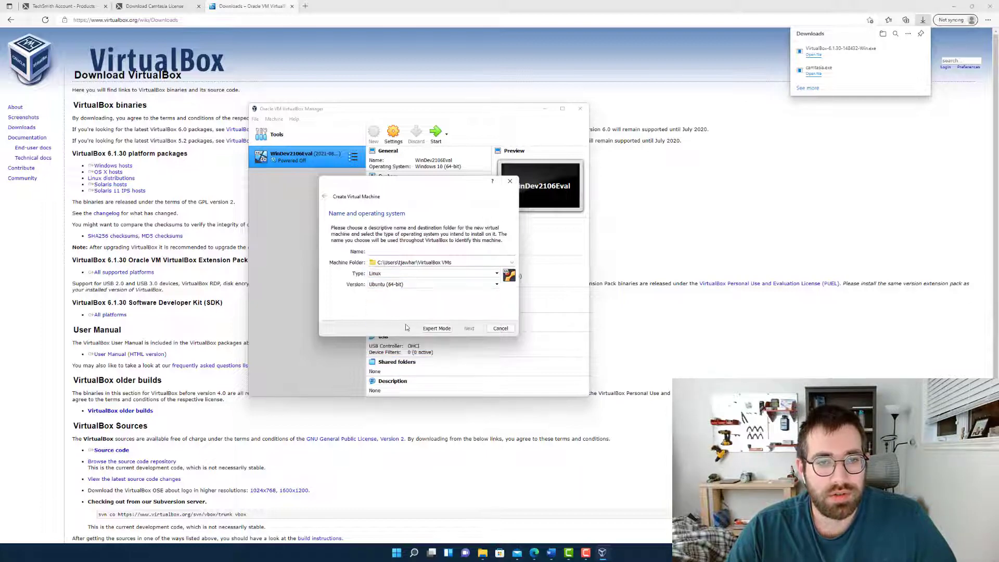
# Name the new virtual machine "ubuntu" and continue to its memory size settings
pyautogui.click(399, 251)
pyautogui.write('ubuntu')
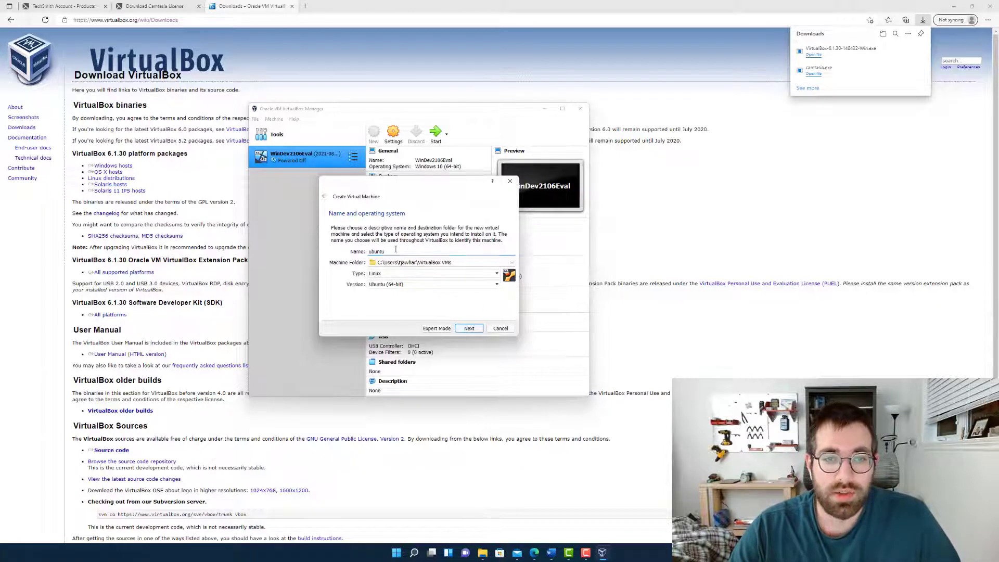
pyautogui.click(461, 328)
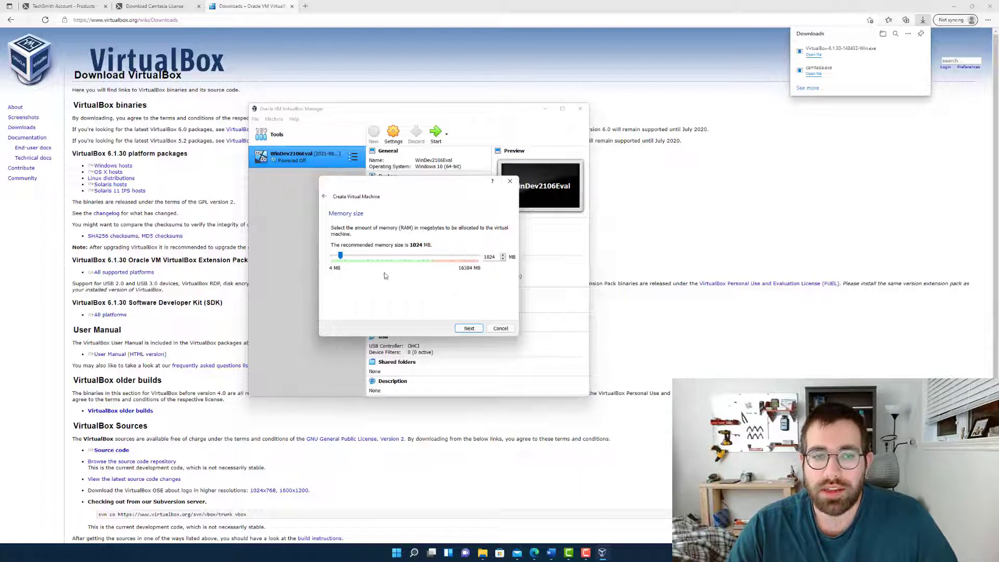
# Allocate 2048 MB of memory to the virtual machine and choose to create a virtual hard disk now
pyautogui.moveTo(340, 255)
pyautogui.mouseDown()
pyautogui.moveTo(360, 255)
pyautogui.moveTo(352, 255)
pyautogui.mouseUp()
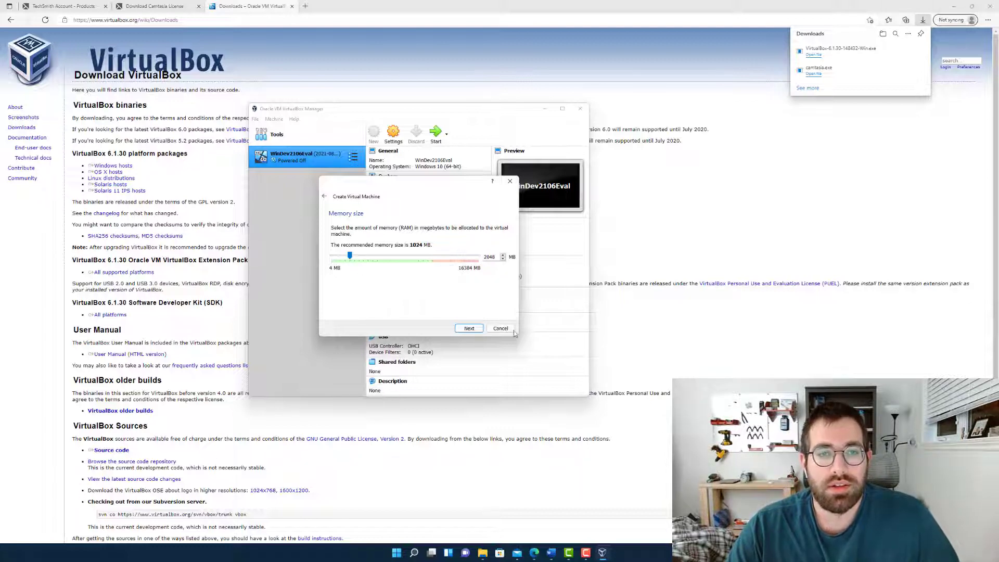
pyautogui.click(469, 328)
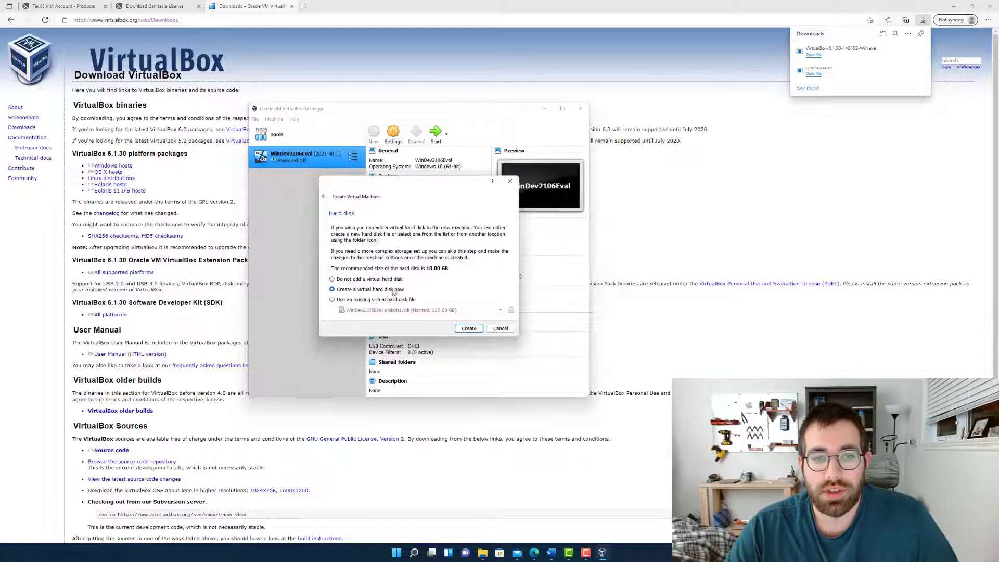
pyautogui.click(468, 329)
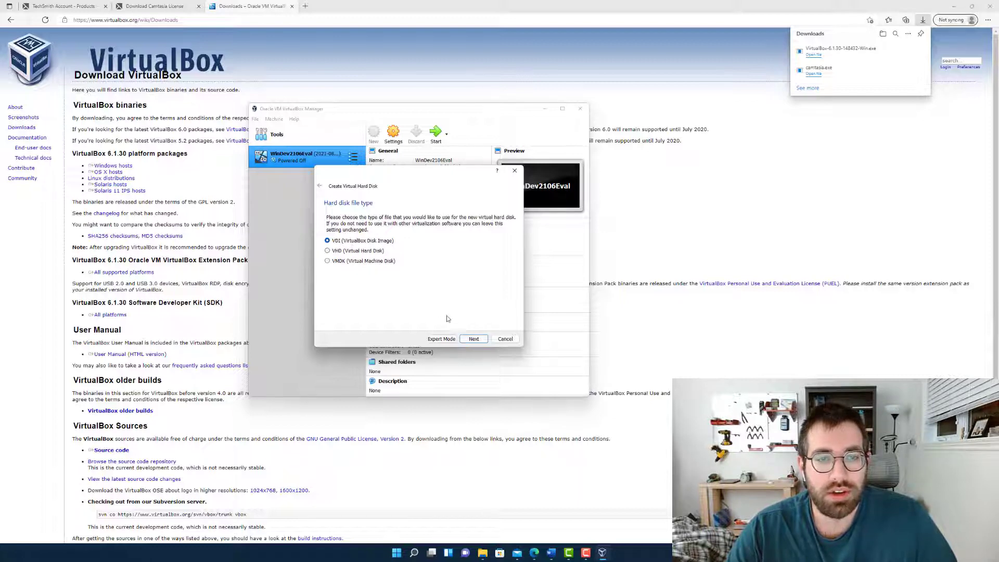
# Create the virtual hard disk as a dynamically allocated 10.00 GB VDI, keeping the proposed file location
pyautogui.click(473, 339)
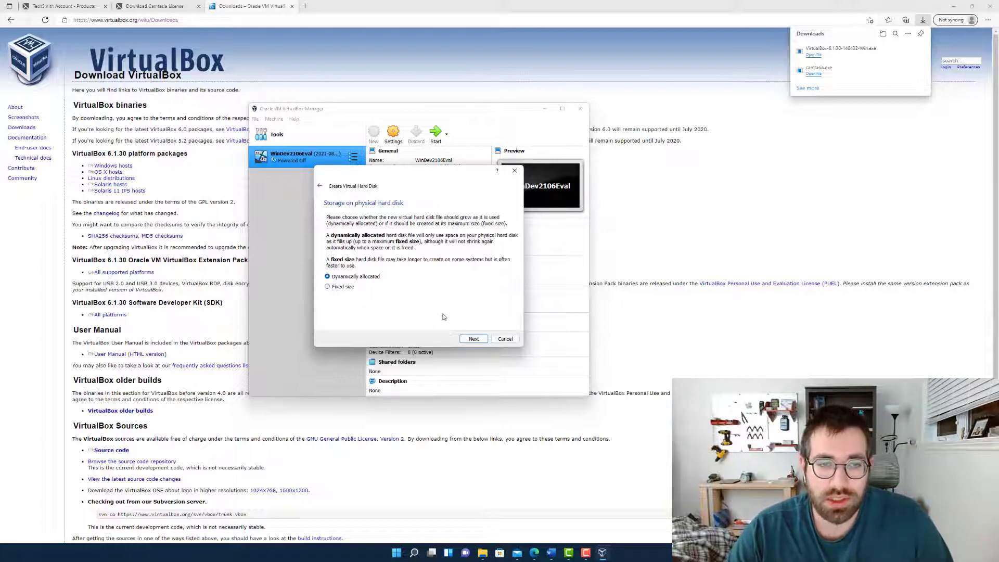
pyautogui.click(473, 339)
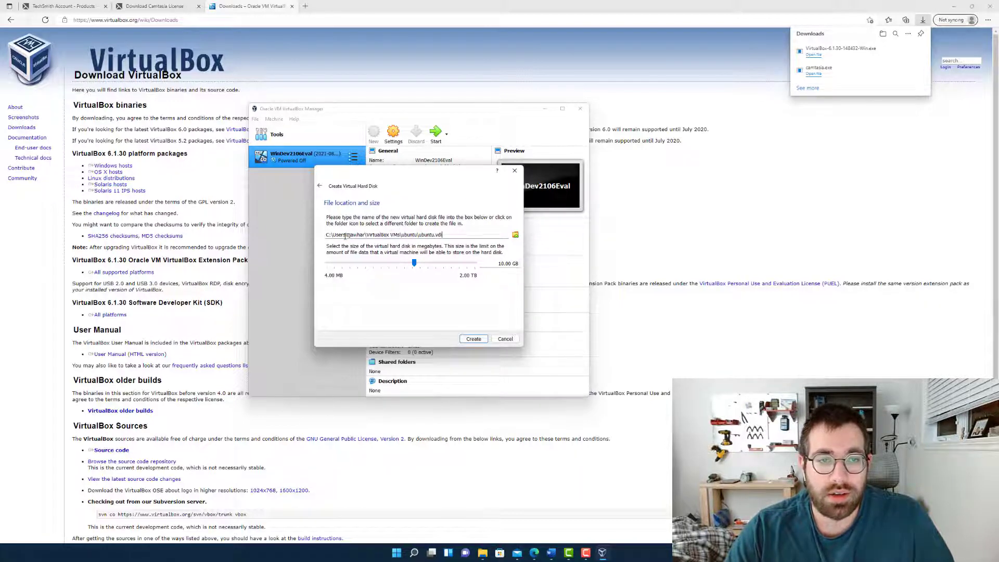
pyautogui.click(472, 342)
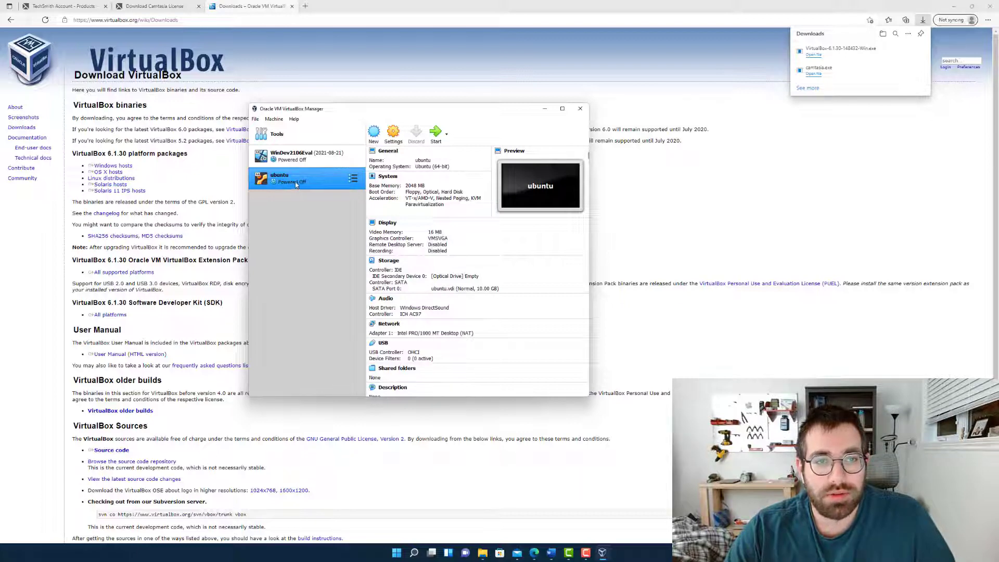
# Start the ubuntu virtual machine to reach its start-up disk selection
pyautogui.click(435, 133)
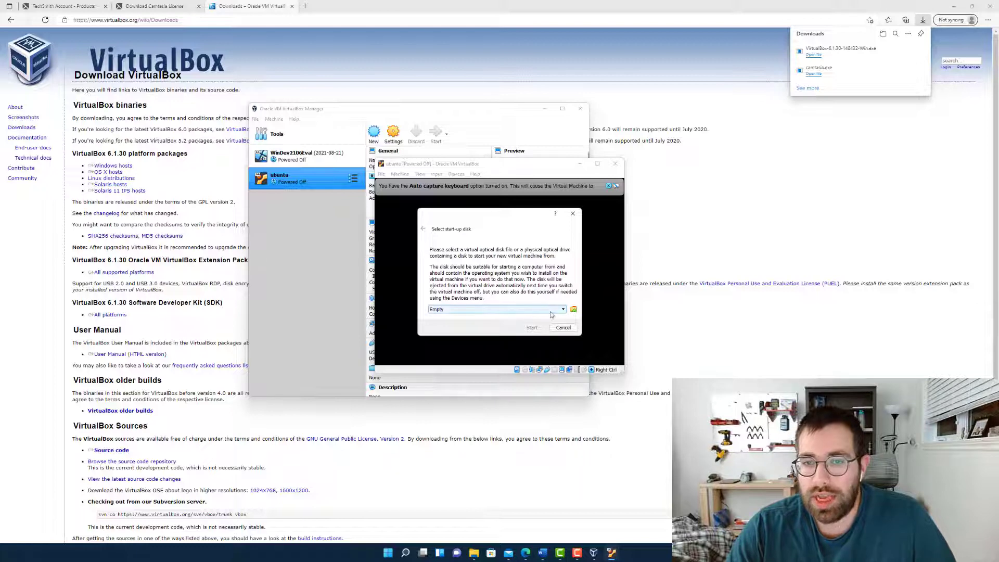
pyautogui.click(360, 255)
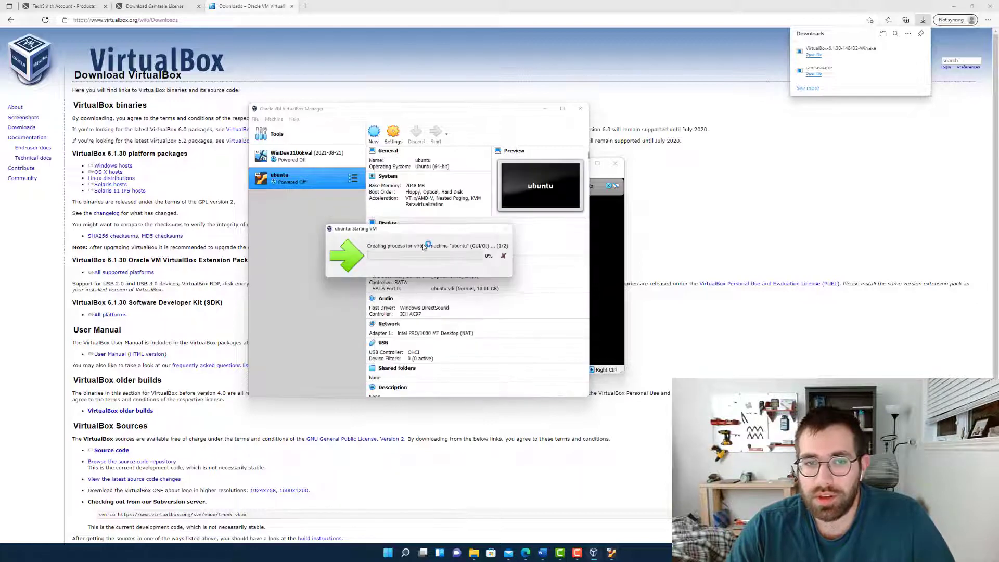
pyautogui.click(618, 239)
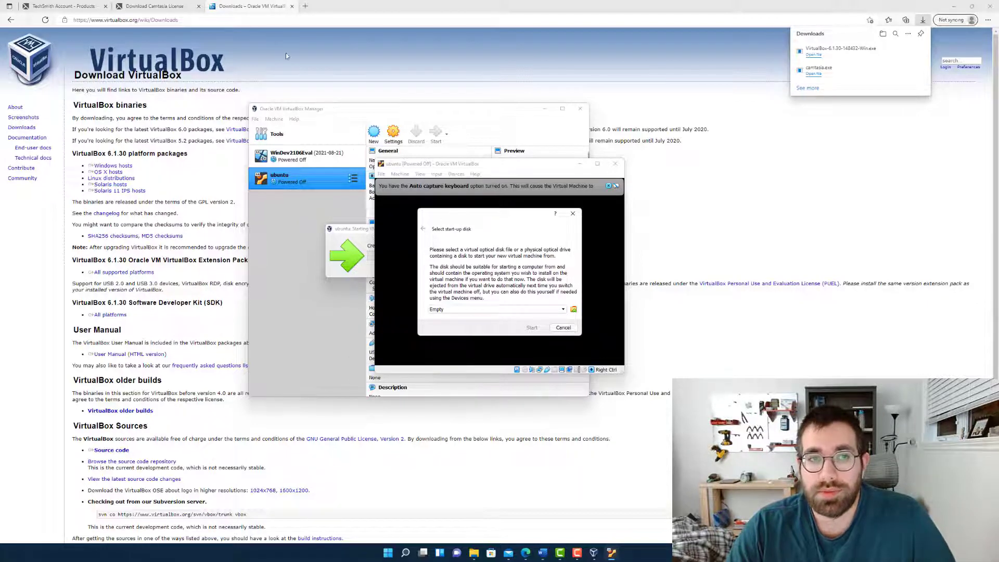
# Search the web for "ubuntu download" in a new browser tab, open the Download Ubuntu Desktop page and accept its trackers
pyautogui.click(306, 6)
pyautogui.write('ub')
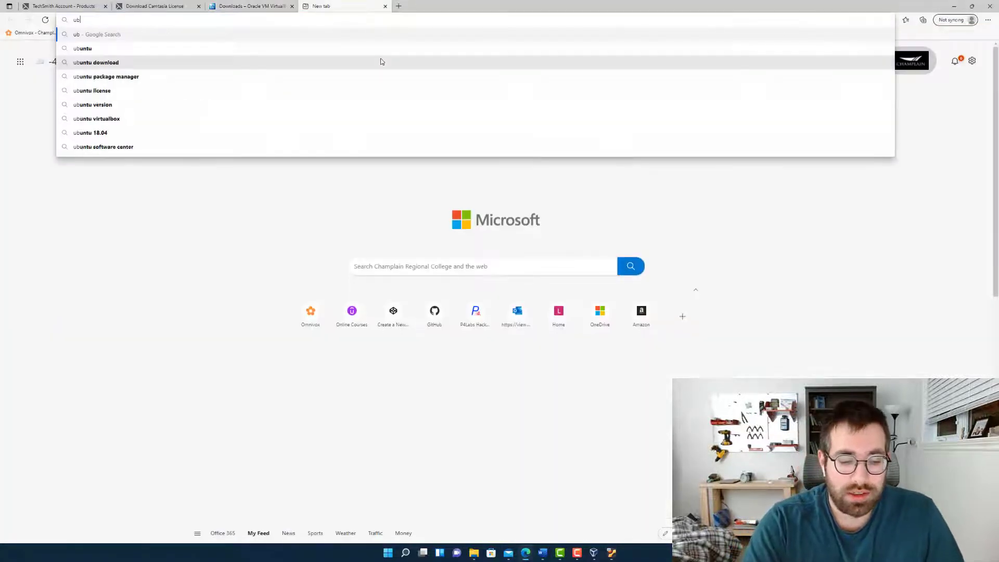
pyautogui.write('untu')
pyautogui.press('Down')
pyautogui.press('Return')
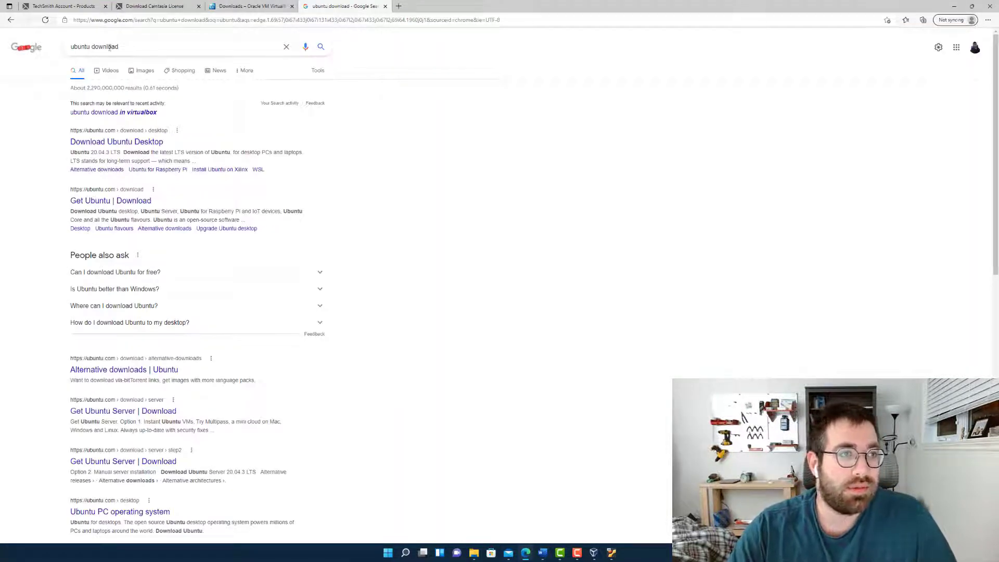
pyautogui.click(130, 143)
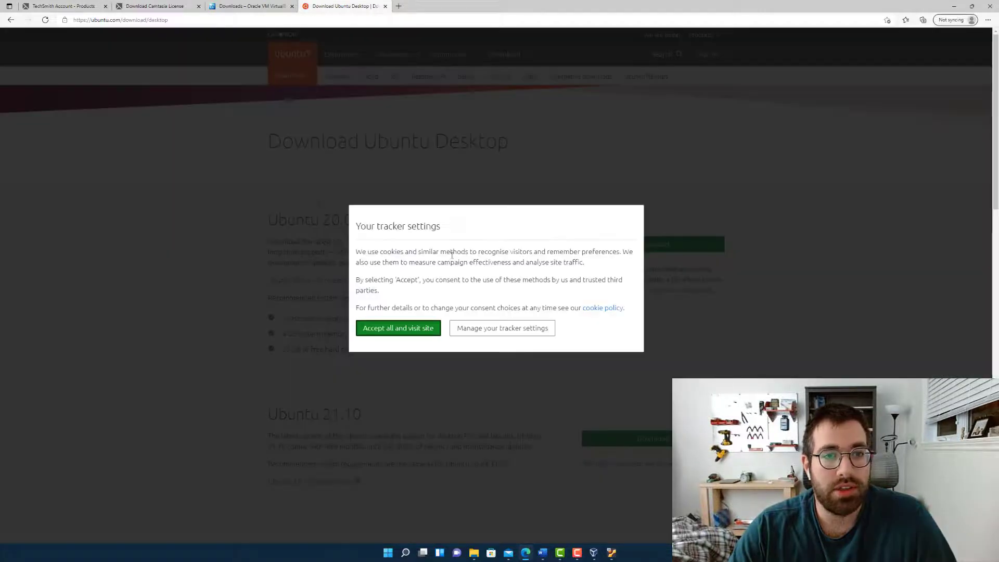
pyautogui.click(441, 332)
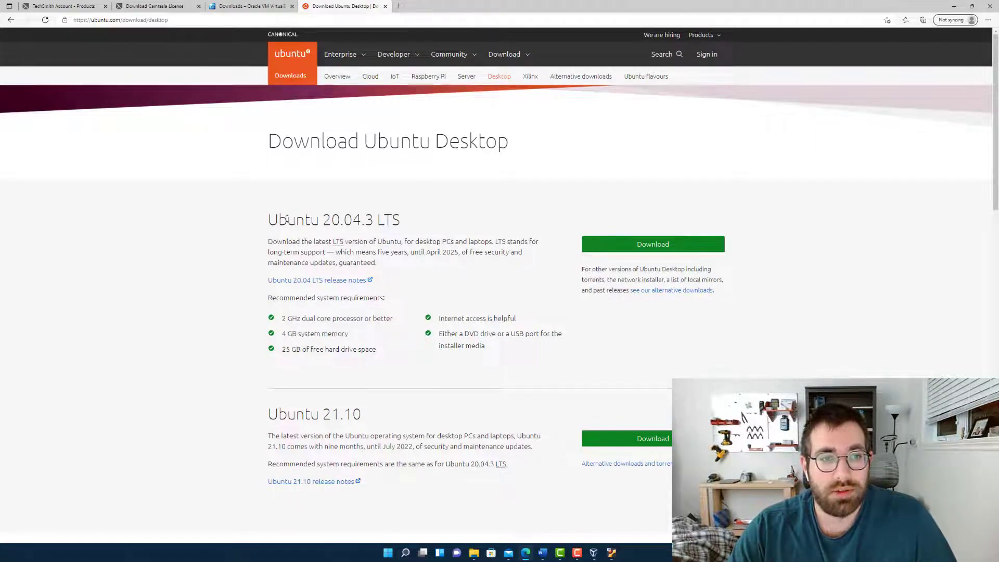
# Download the Ubuntu 20.04.3 LTS desktop image from the Ubuntu site
pyautogui.moveTo(266, 223); pyautogui.dragTo(406, 220)
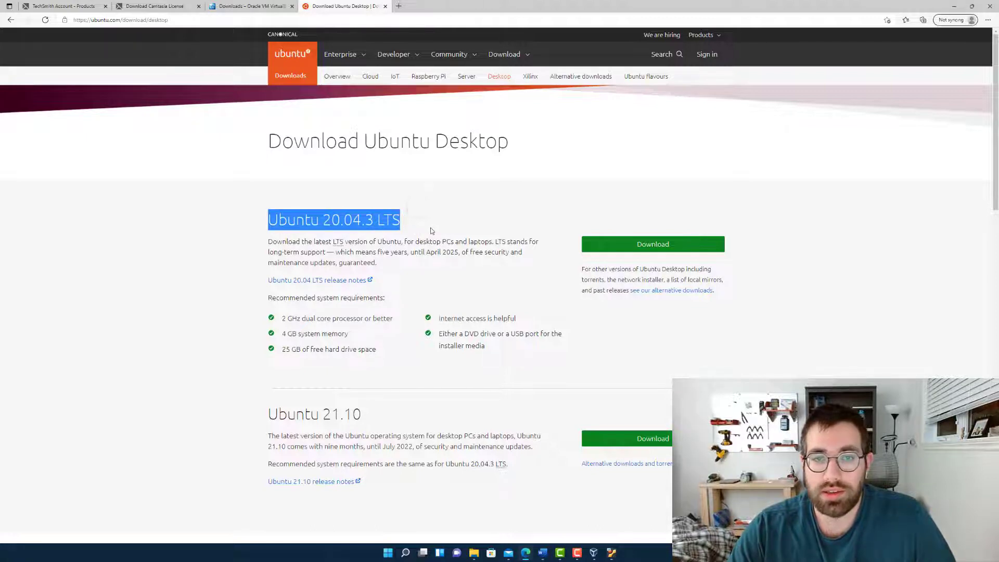
pyautogui.click(431, 230)
pyautogui.click(635, 245)
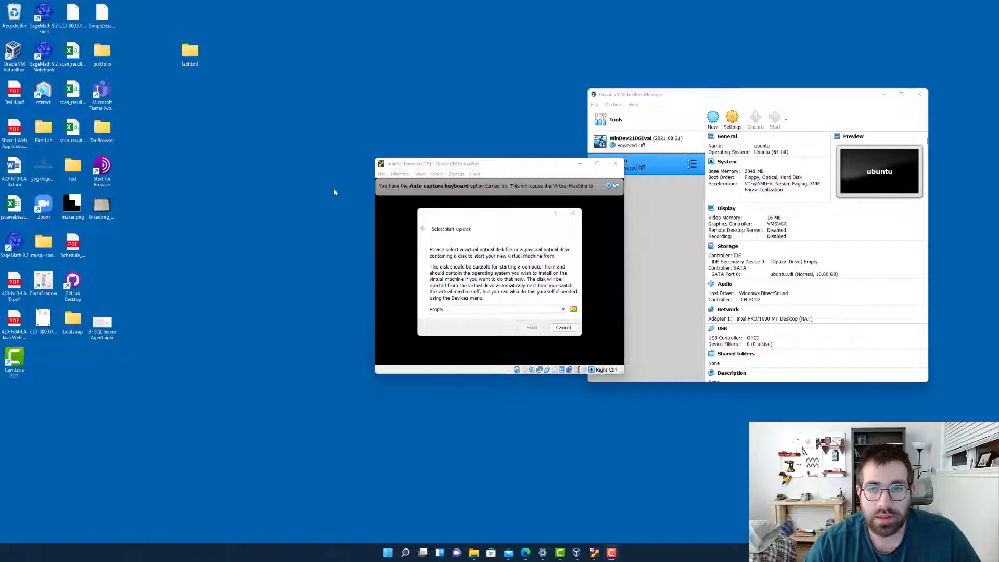
# Switch to File Explorer and check the downloaded Ubuntu image in the Documents > ubuntu folder
pyautogui.moveTo(474, 553)
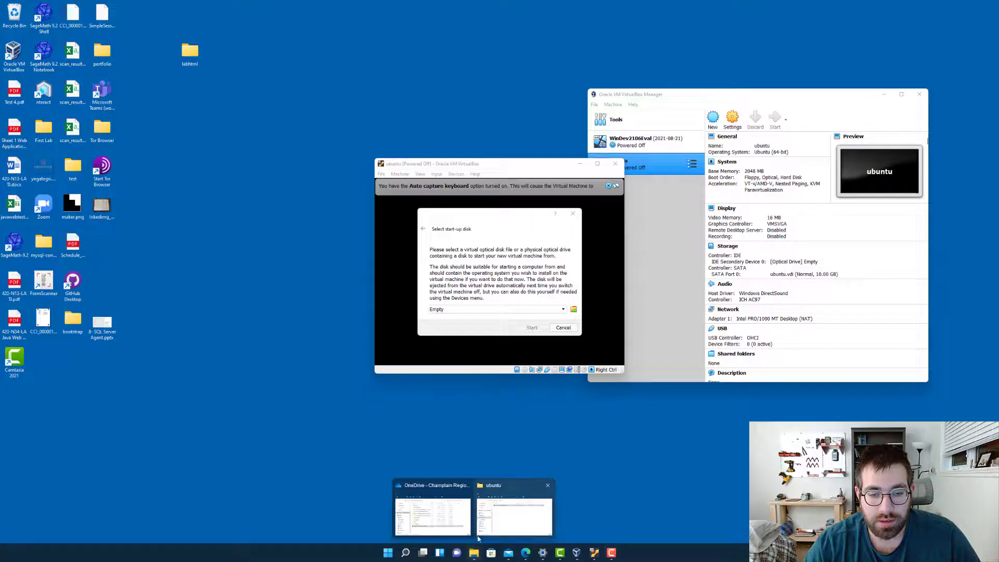
pyautogui.click(493, 506)
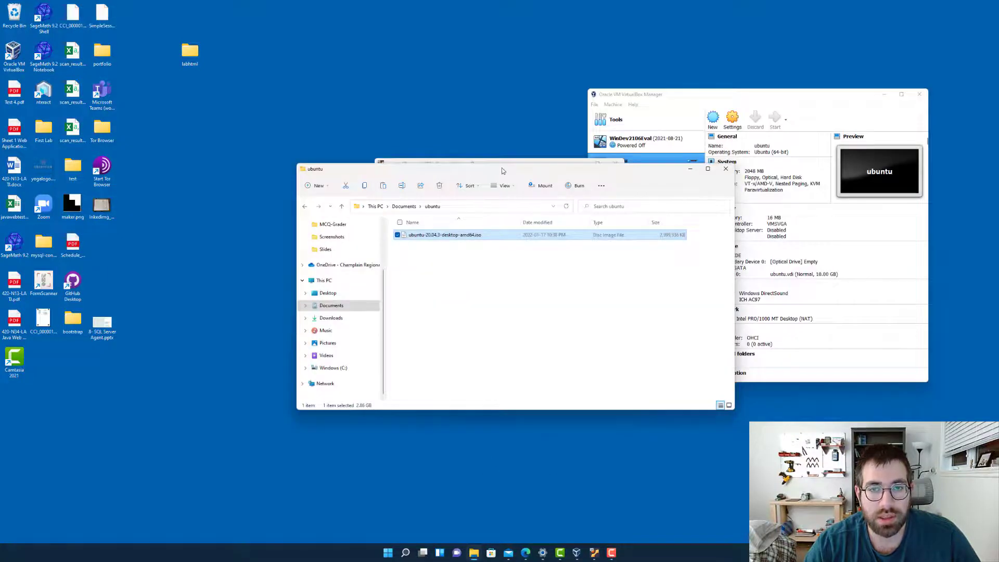
pyautogui.moveTo(502, 167); pyautogui.dragTo(495, 217)
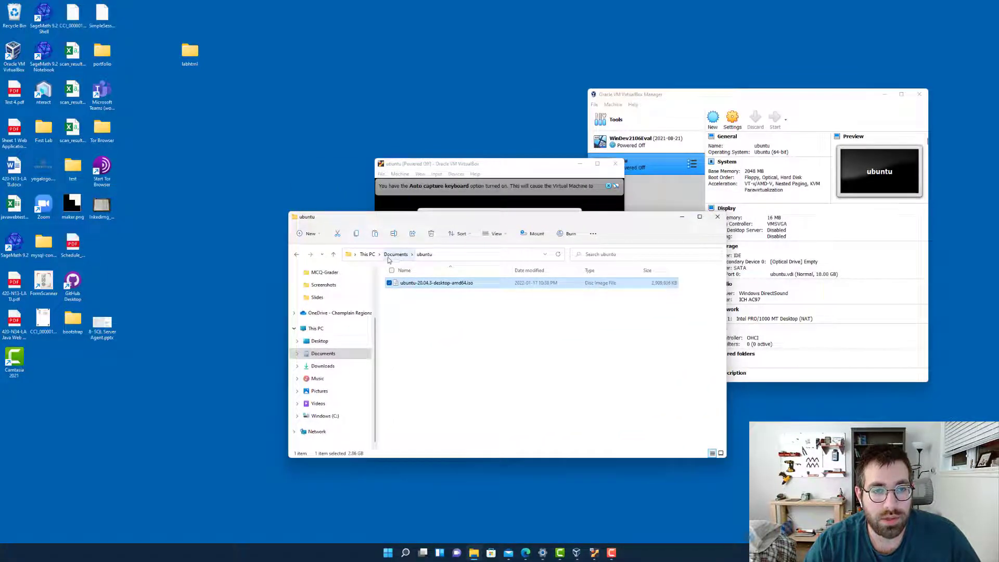
pyautogui.click(430, 320)
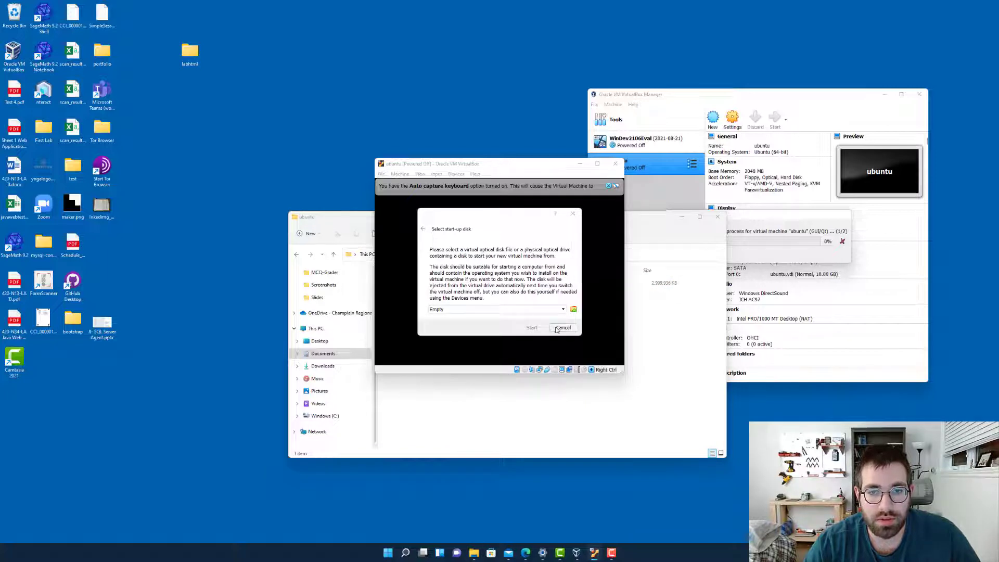
# Add ubuntu-20.04.3-desktop-amd64.iso from the Documents > ubuntu folder to the virtual machine's optical disk list
pyautogui.click(562, 310)
pyautogui.click(563, 311)
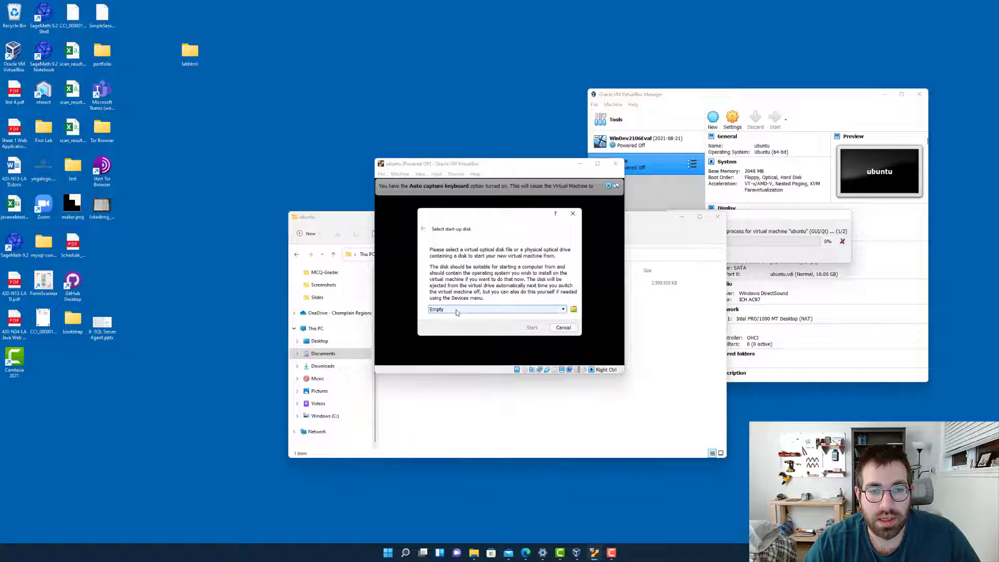
pyautogui.click(573, 310)
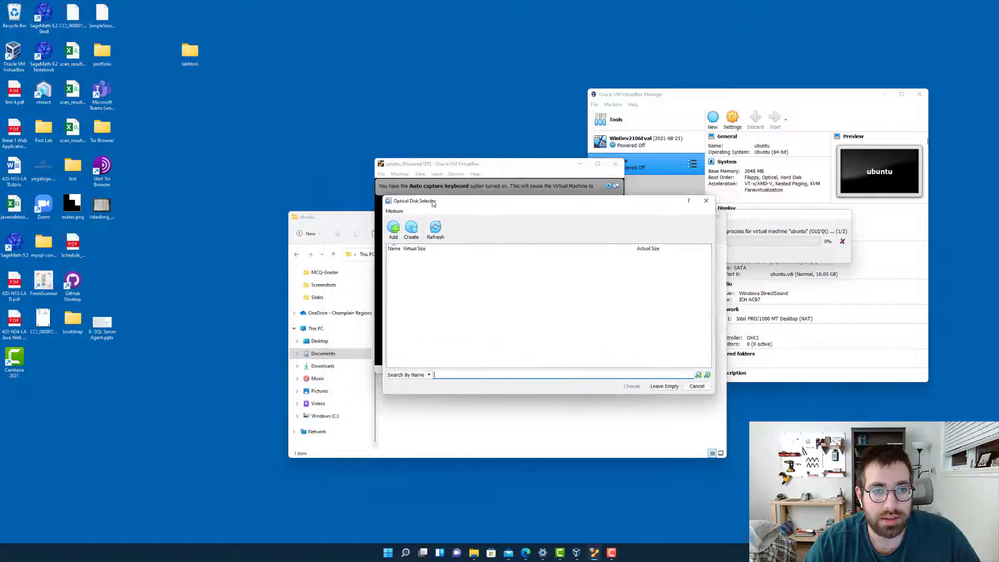
pyautogui.click(375, 230)
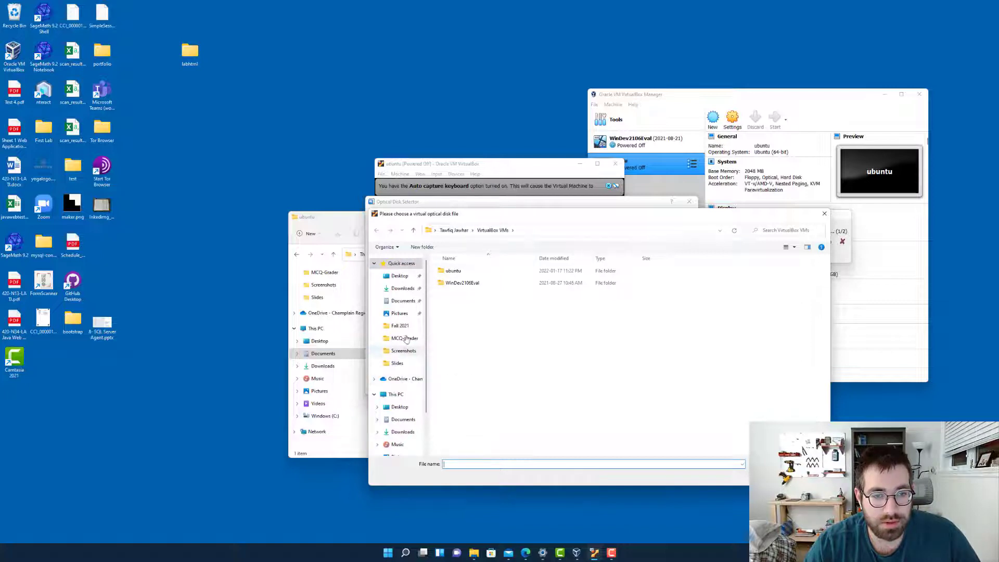
pyautogui.click(451, 231)
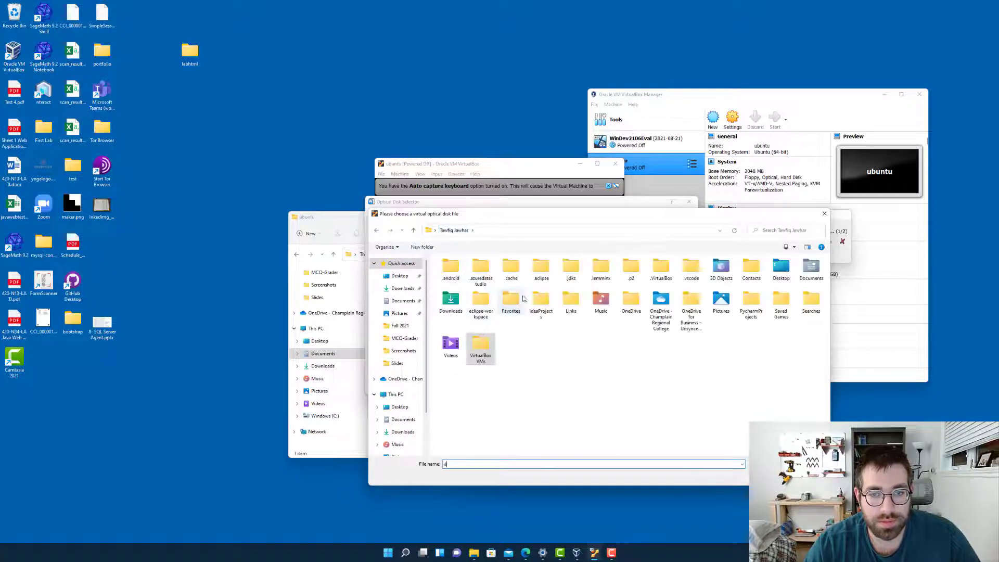
pyautogui.write('d')
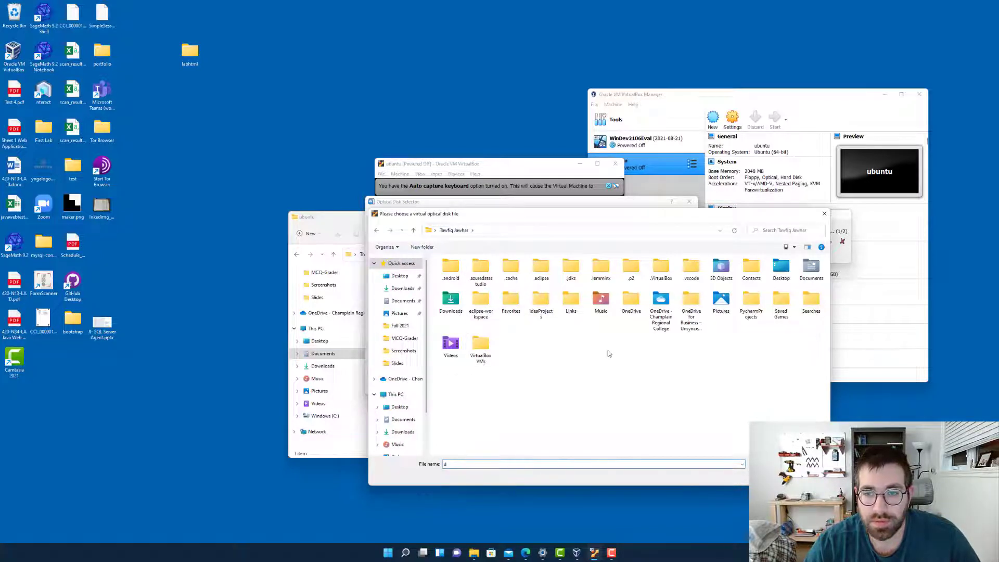
pyautogui.doubleClick(811, 268)
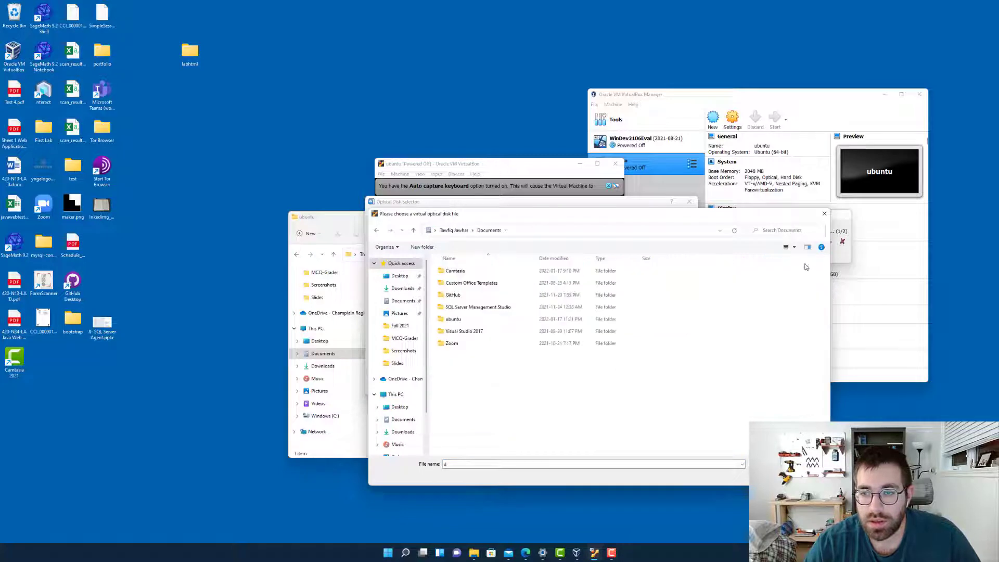
pyautogui.doubleClick(459, 320)
pyautogui.click(471, 273)
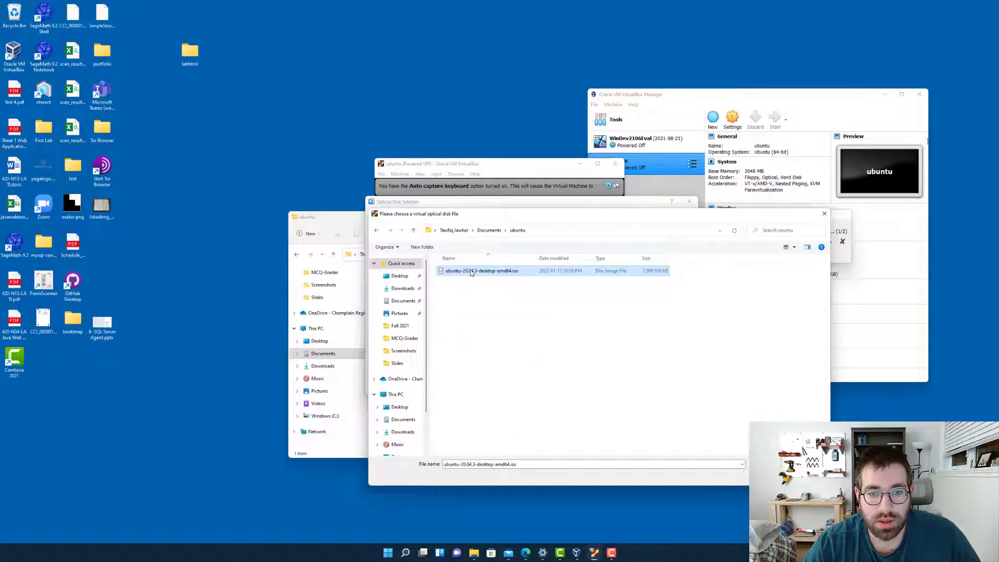
pyautogui.click(768, 477)
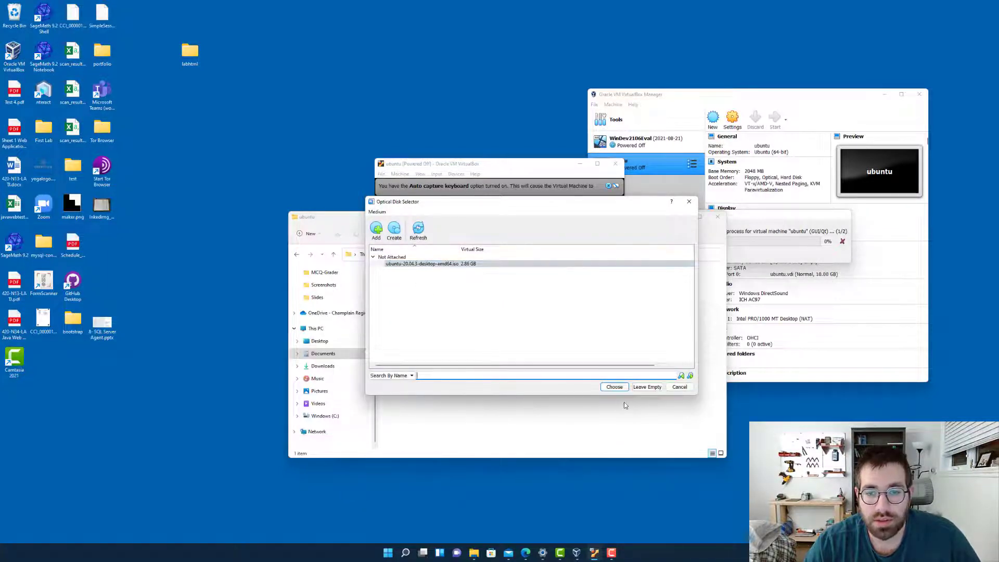
# Choose the Ubuntu ISO as the start-up disk, boot the virtual machine from it and enlarge its window
pyautogui.click(615, 387)
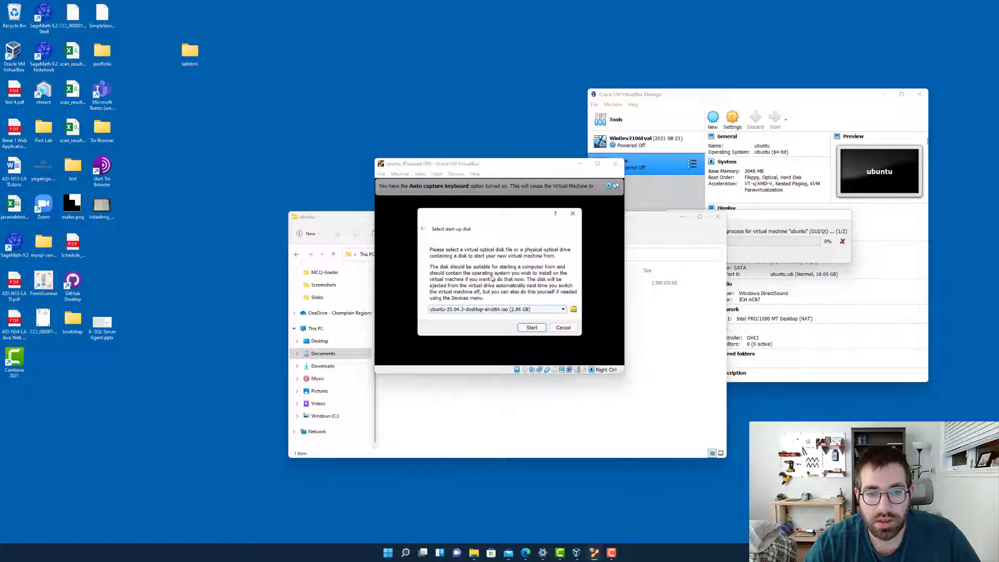
pyautogui.click(532, 328)
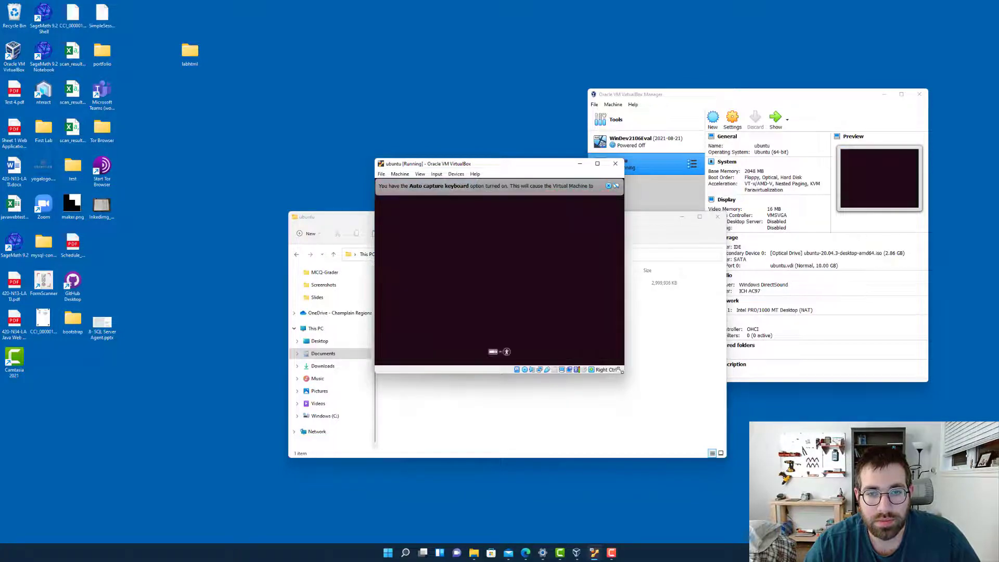
pyautogui.moveTo(625, 373); pyautogui.dragTo(775, 469)
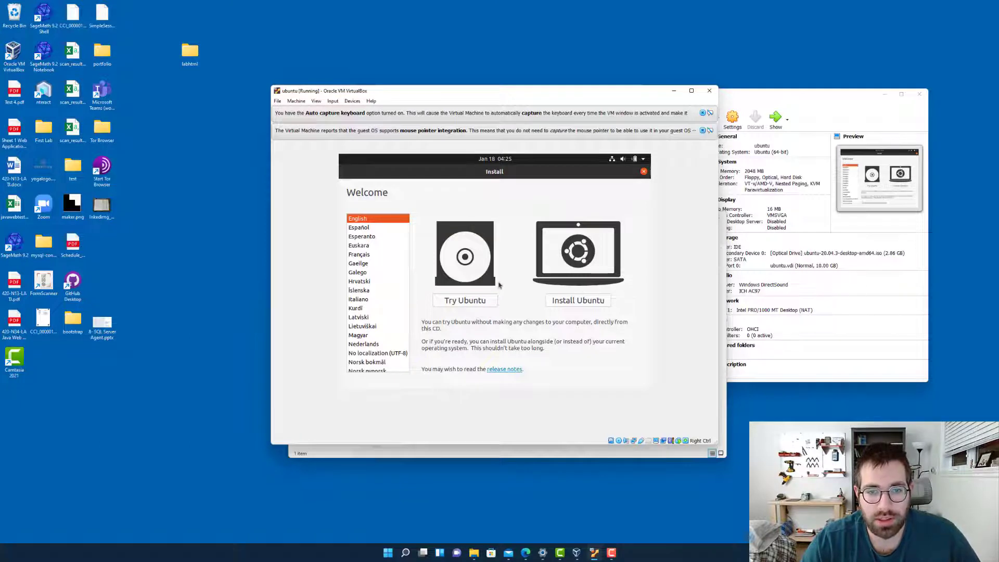
# Begin installing Ubuntu in English with the English (US) keyboard layout, and accept Normal installation with updates downloaded during setup
pyautogui.click(563, 305)
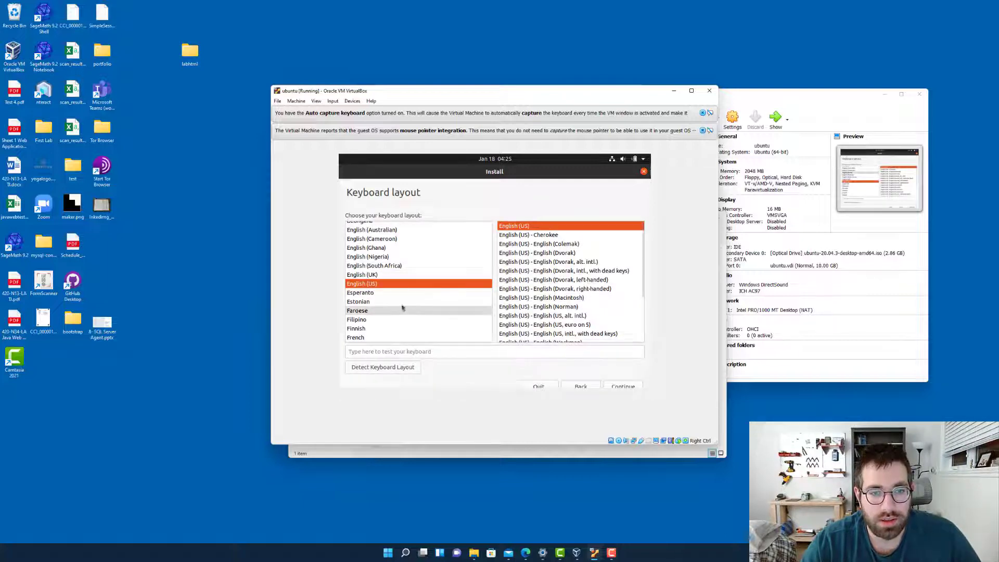
pyautogui.click(623, 386)
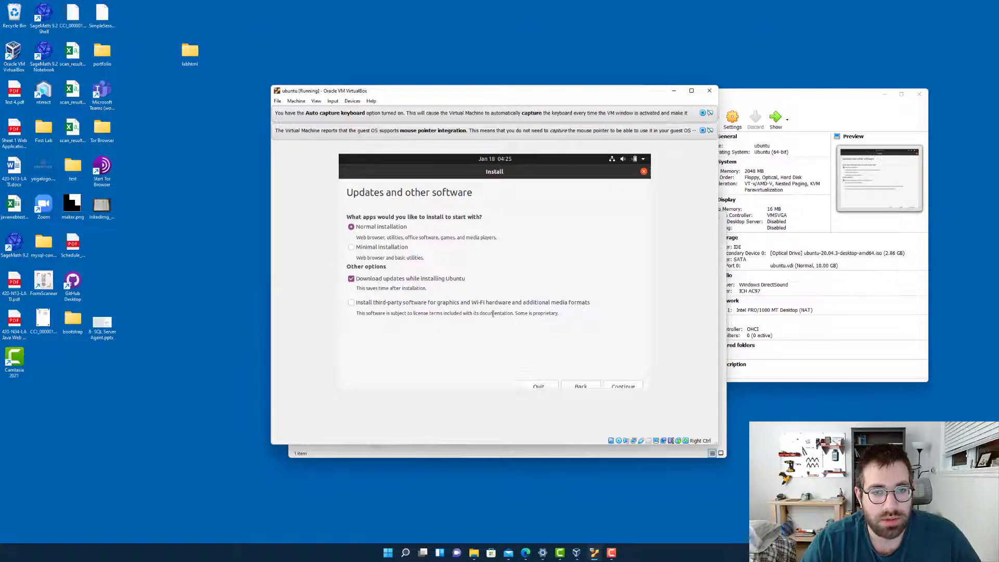
pyautogui.click(619, 386)
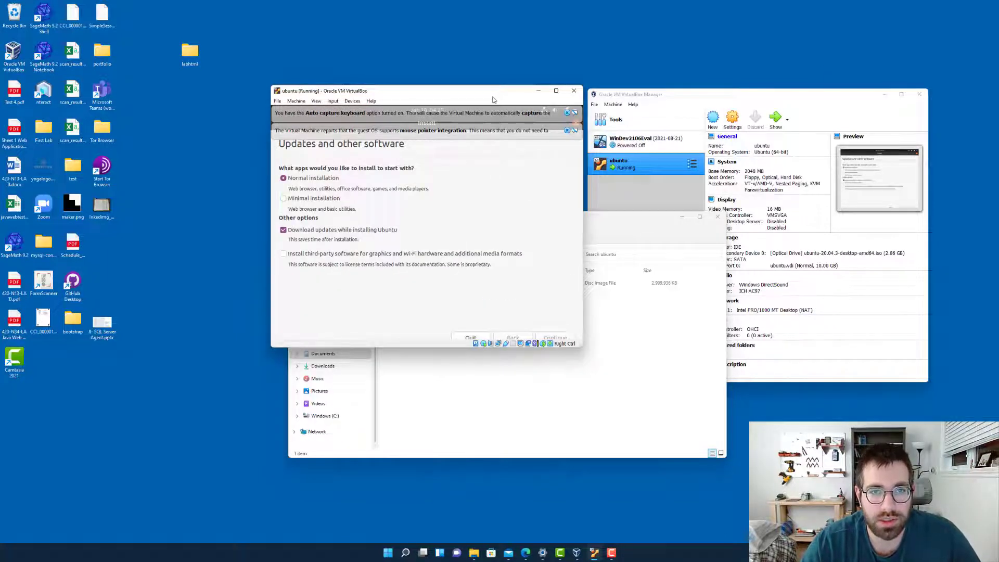
# Reposition the virtual machine window, choose to erase the disk and install Ubuntu, and confirm writing the changes to disk
pyautogui.moveTo(493, 100); pyautogui.dragTo(584, 133)
pyautogui.click(644, 370)
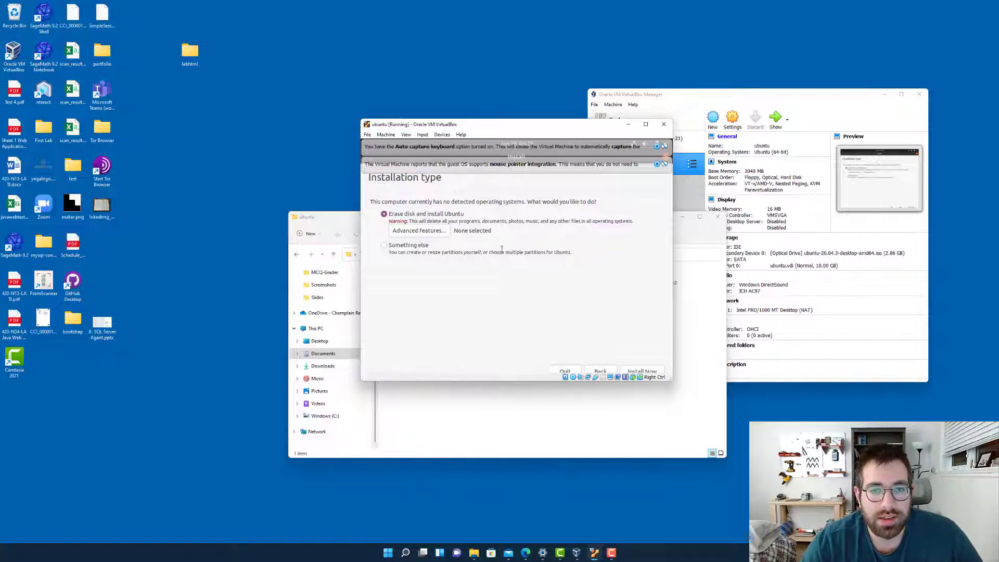
pyautogui.click(638, 371)
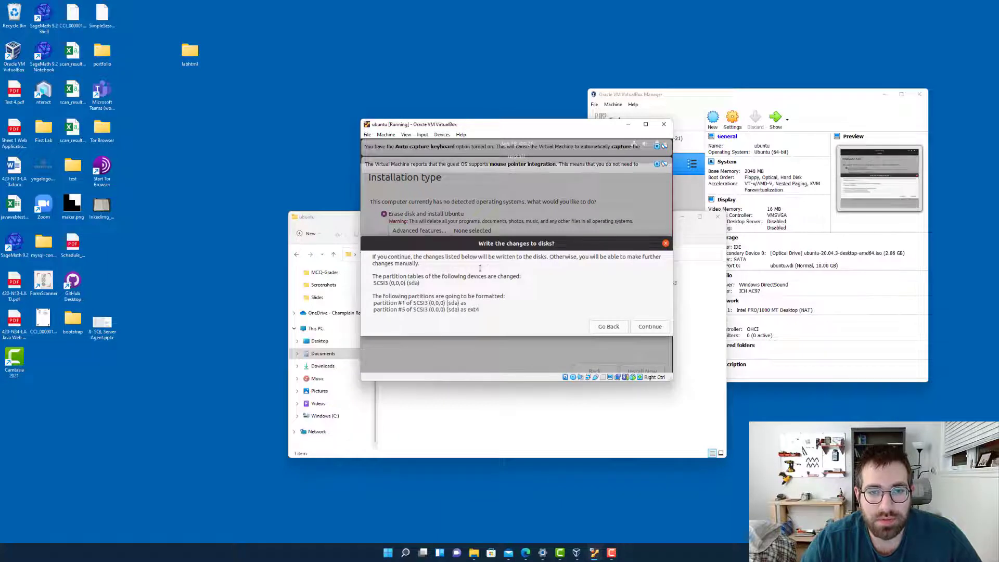
pyautogui.click(640, 327)
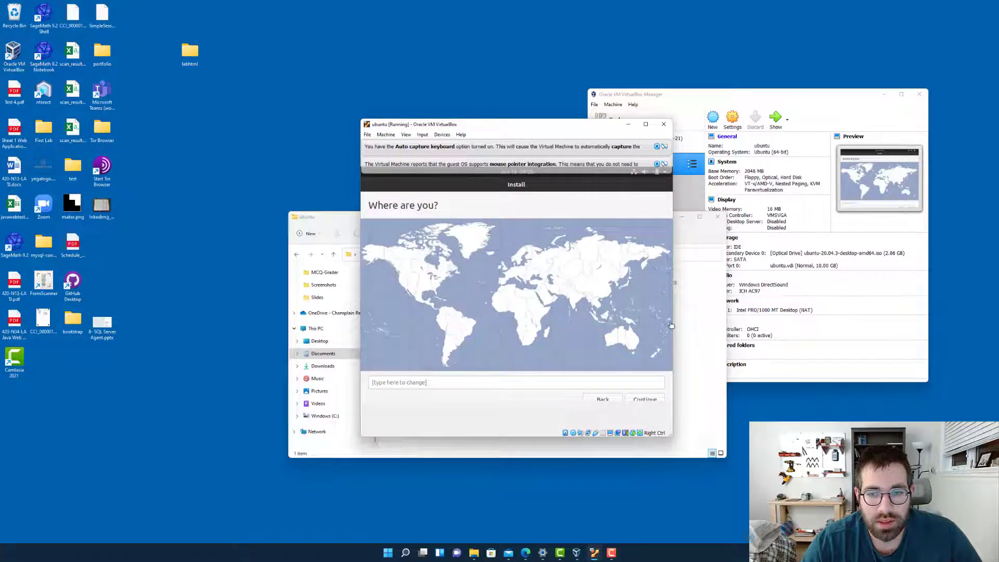
# Set the installation's location to Montreal (Quebec, Canada) and continue to the account details
pyautogui.click(515, 382)
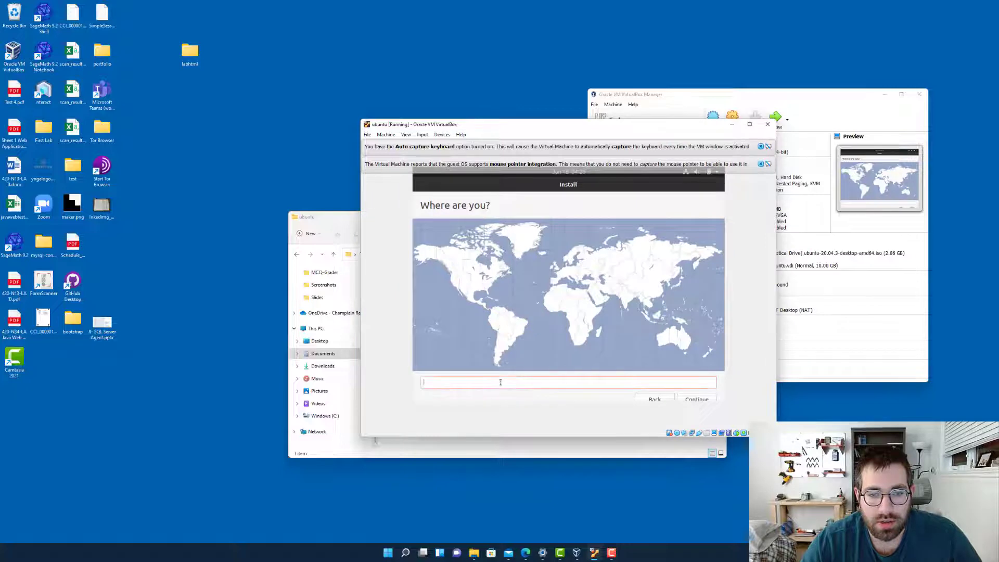
pyautogui.write('montreal')
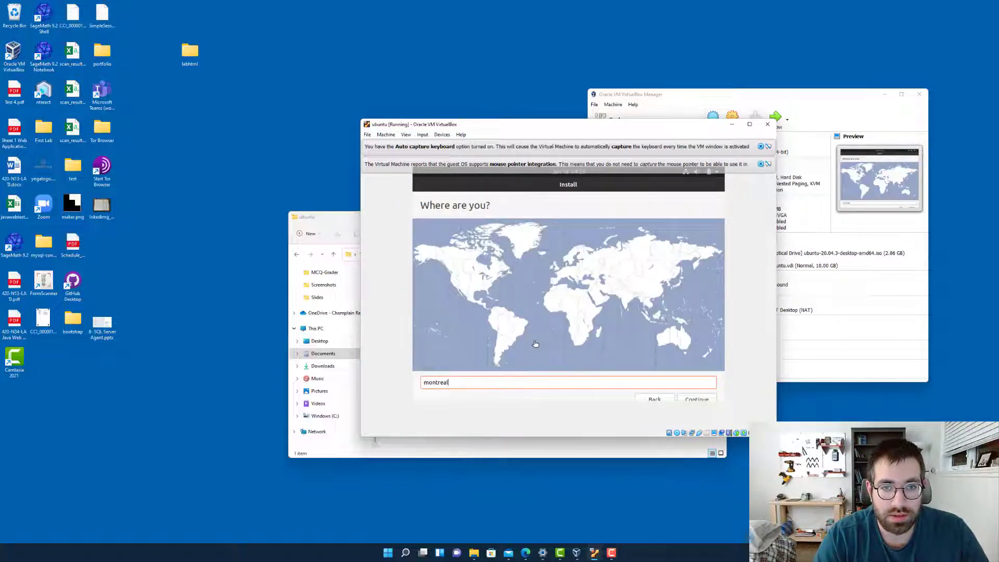
pyautogui.press('BackSpace')
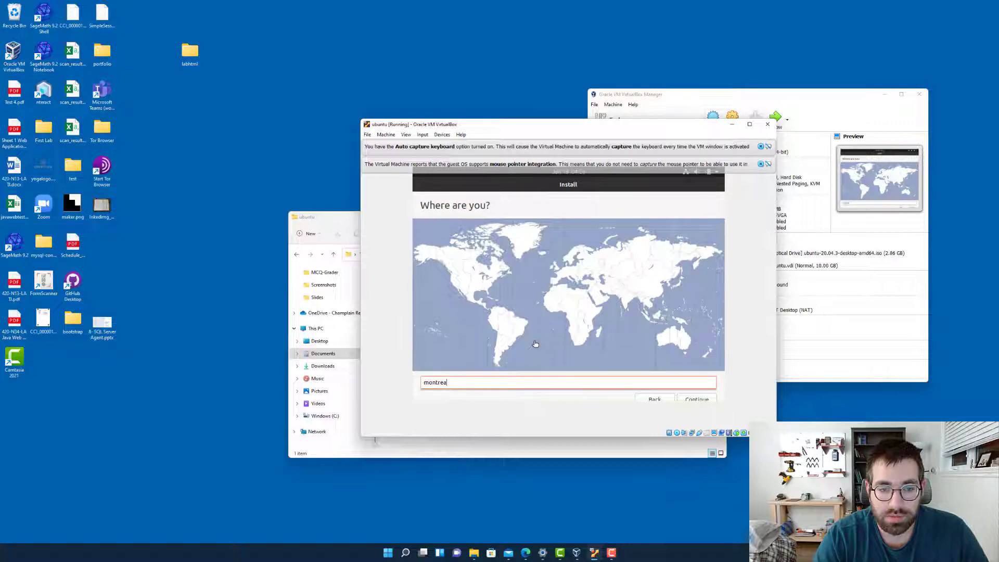
pyautogui.write('l')
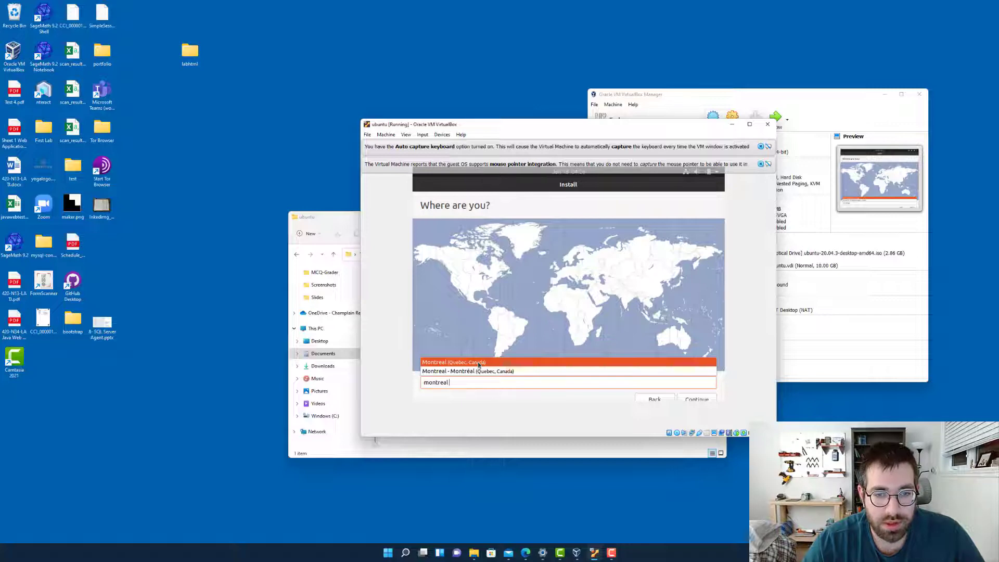
pyautogui.click(478, 363)
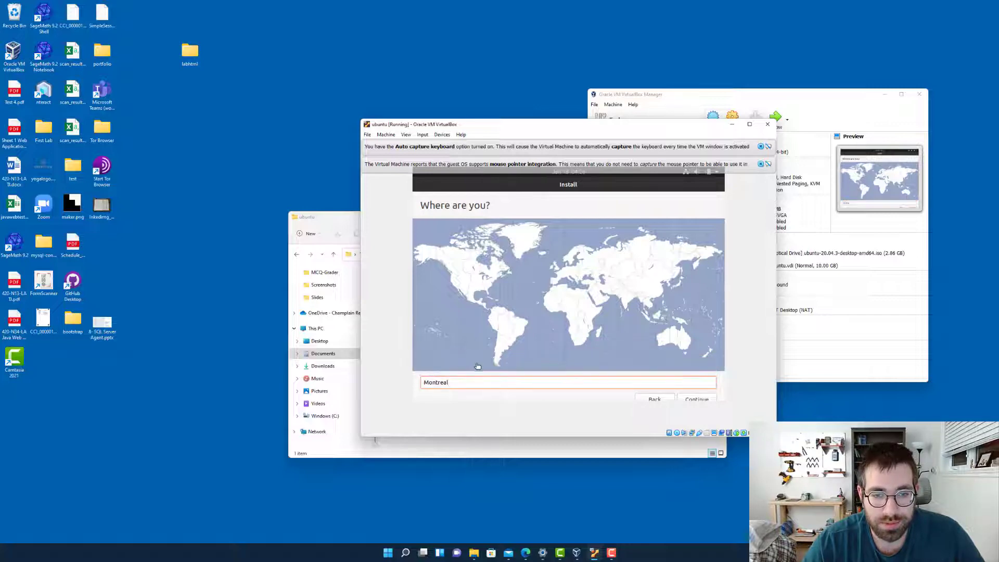
pyautogui.click(697, 399)
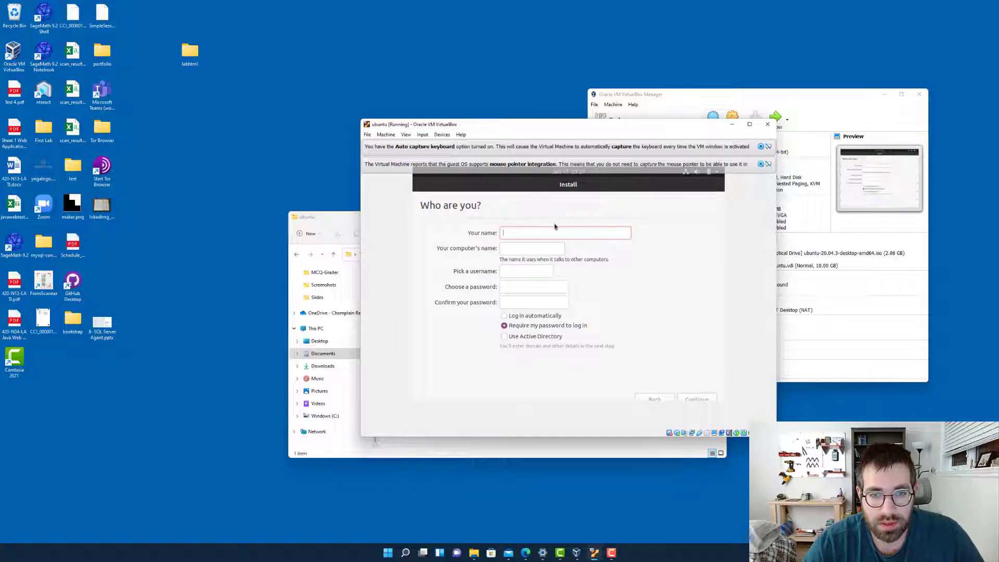
# Create the Ubuntu account with the user's name and a confirmed account password, enable automatic login and continue the installation
pyautogui.write('Tawfiq')
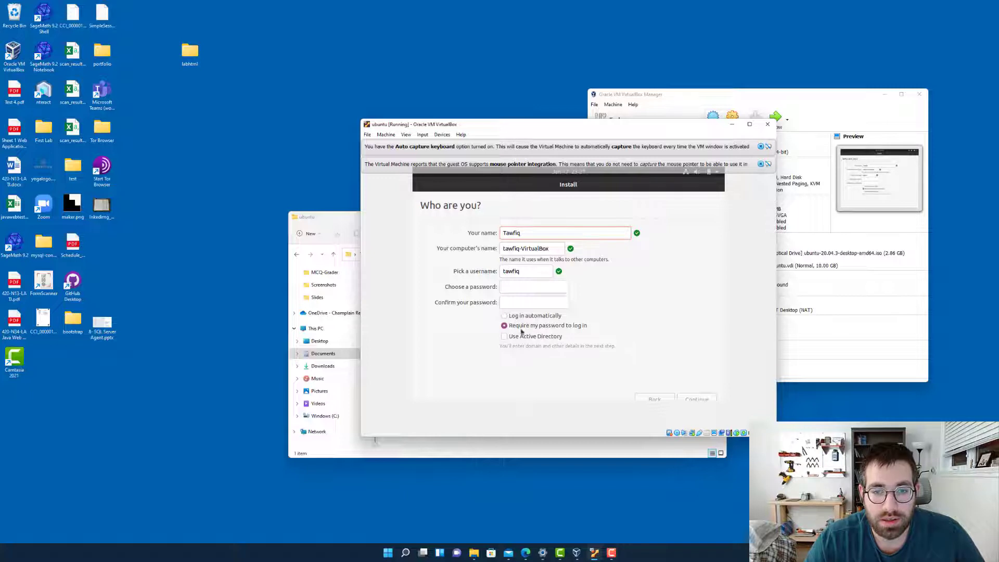
pyautogui.click(511, 285)
pyautogui.press('Tab')
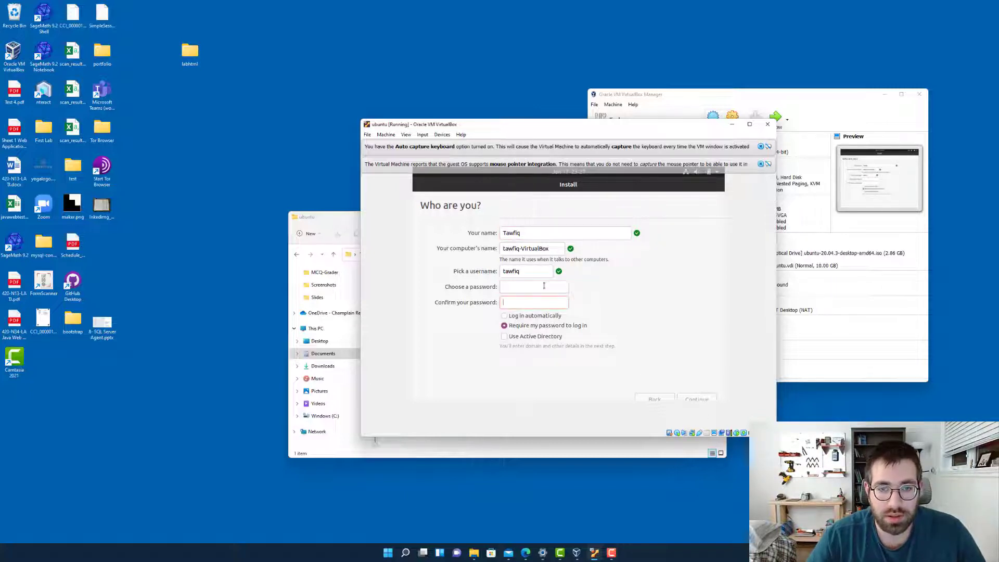
pyautogui.write('1234')
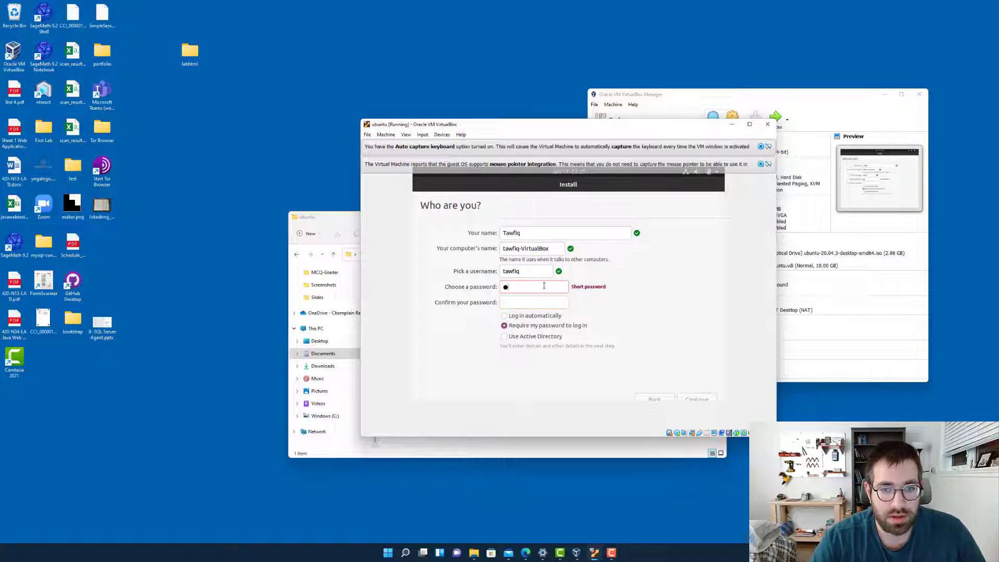
pyautogui.write('5')
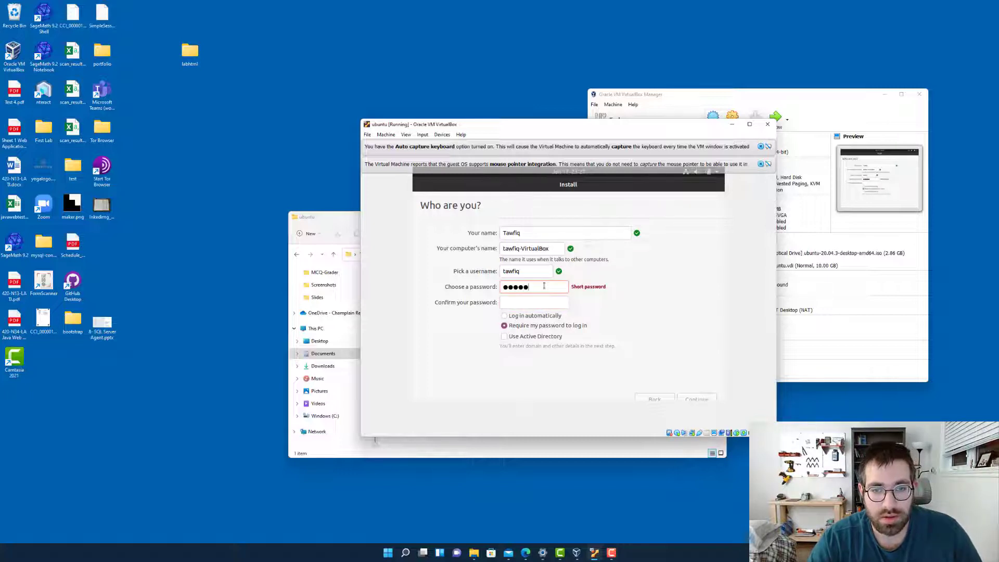
pyautogui.press('Tab')
pyautogui.write('12345')
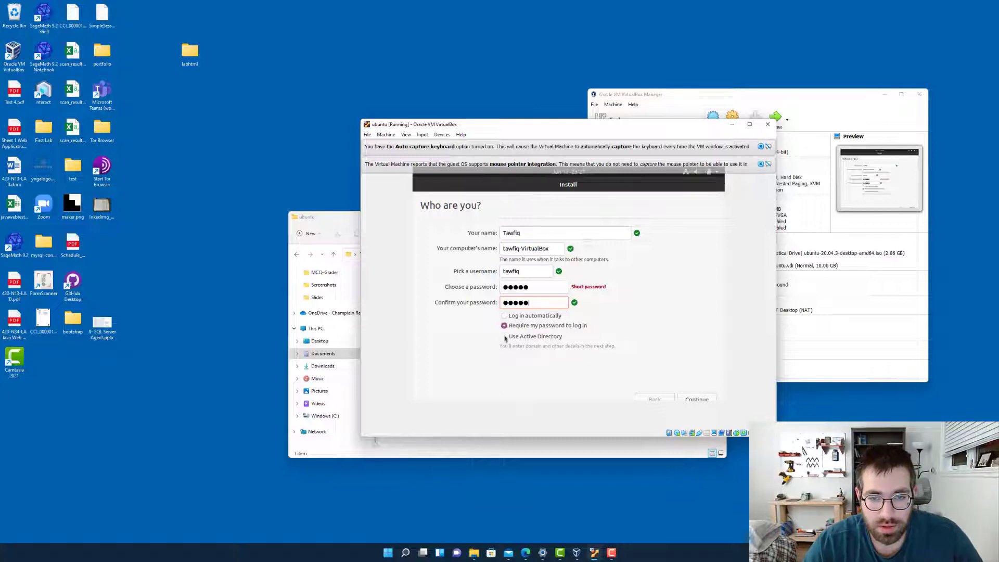
pyautogui.click(543, 317)
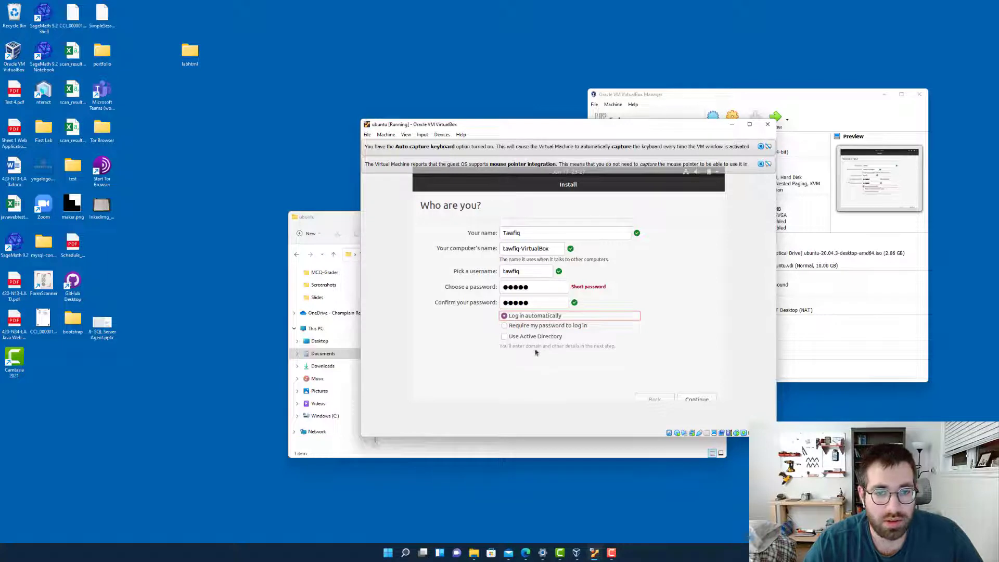
pyautogui.click(693, 399)
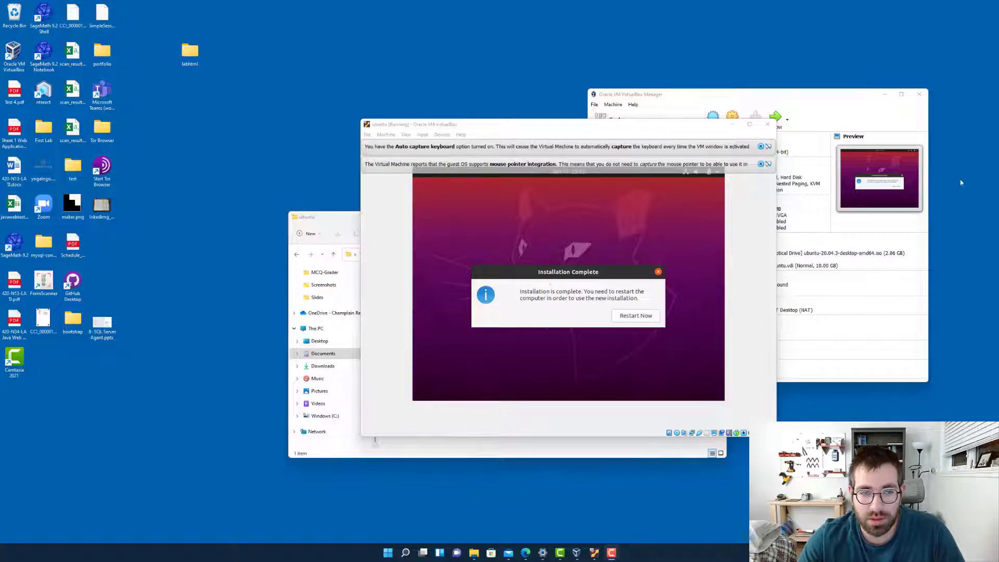
# Restart the virtual machine to finish the installation, enlarging its window and confirming removal of the installation medium
pyautogui.click(636, 316)
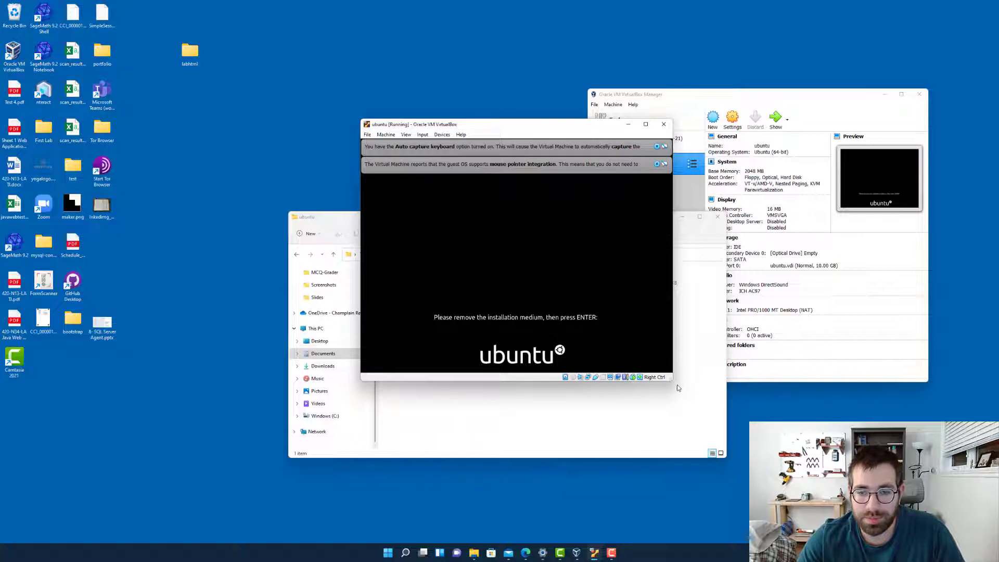
pyautogui.moveTo(673, 381); pyautogui.dragTo(798, 460)
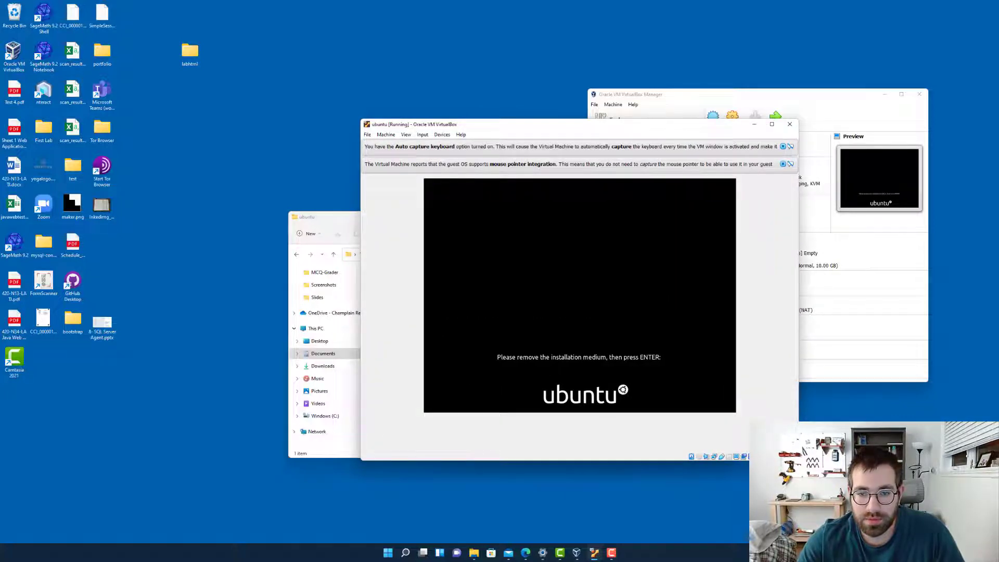
pyautogui.press('Return')
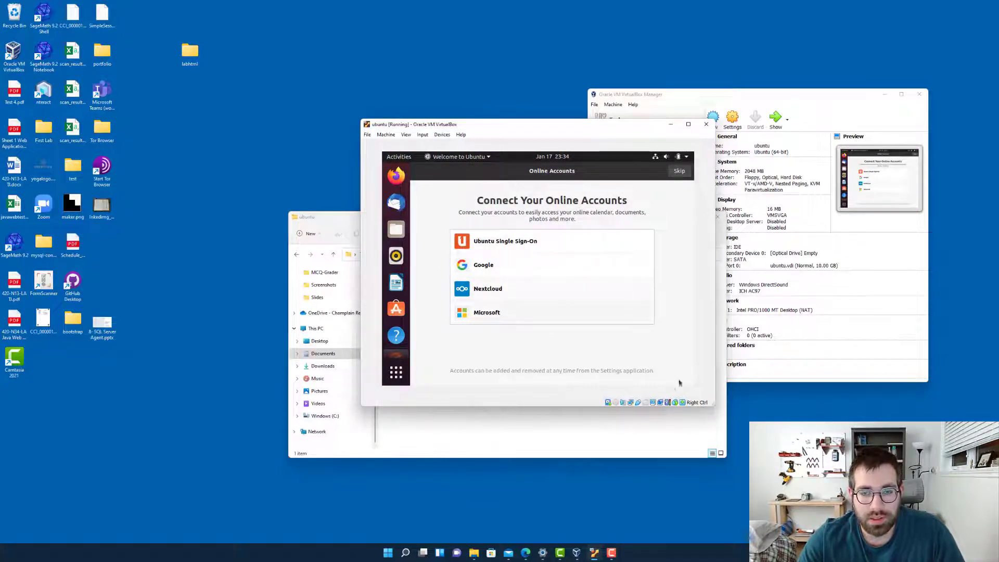
# Enlarge the running virtual machine's window and reposition it higher on the Windows desktop
pyautogui.moveTo(713, 405); pyautogui.dragTo(915, 534)
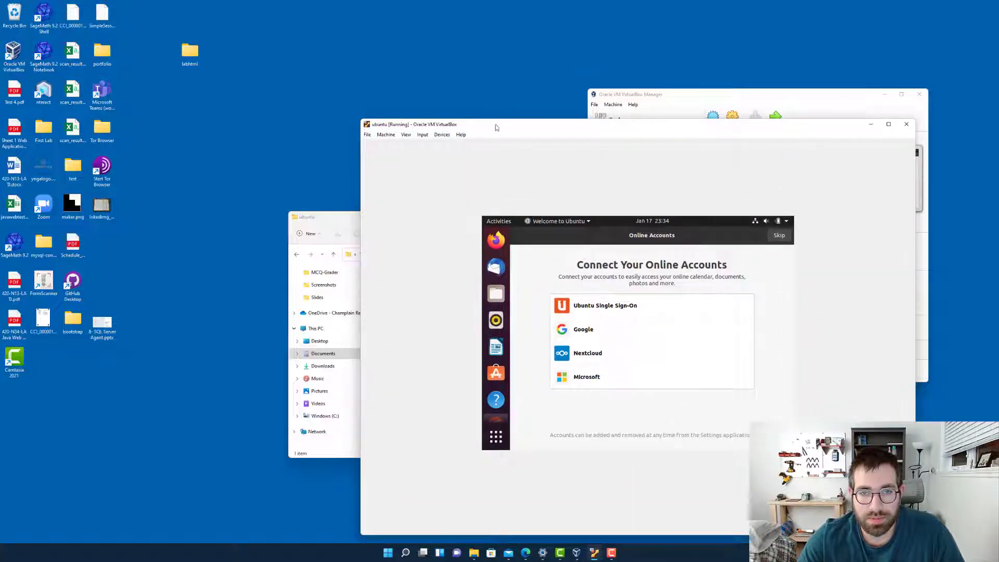
pyautogui.moveTo(496, 124); pyautogui.dragTo(409, 48)
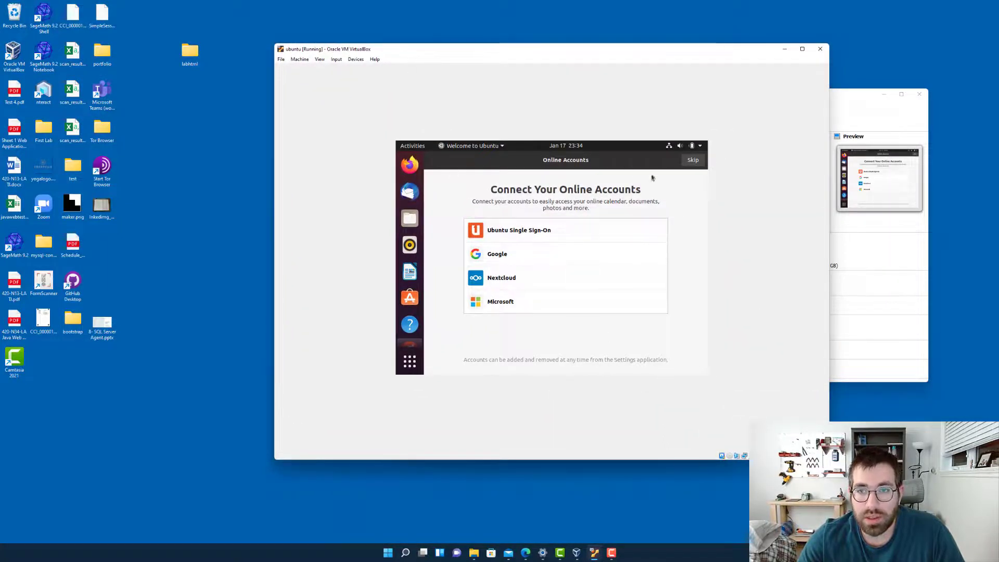
pyautogui.moveTo(393, 52); pyautogui.dragTo(412, 71)
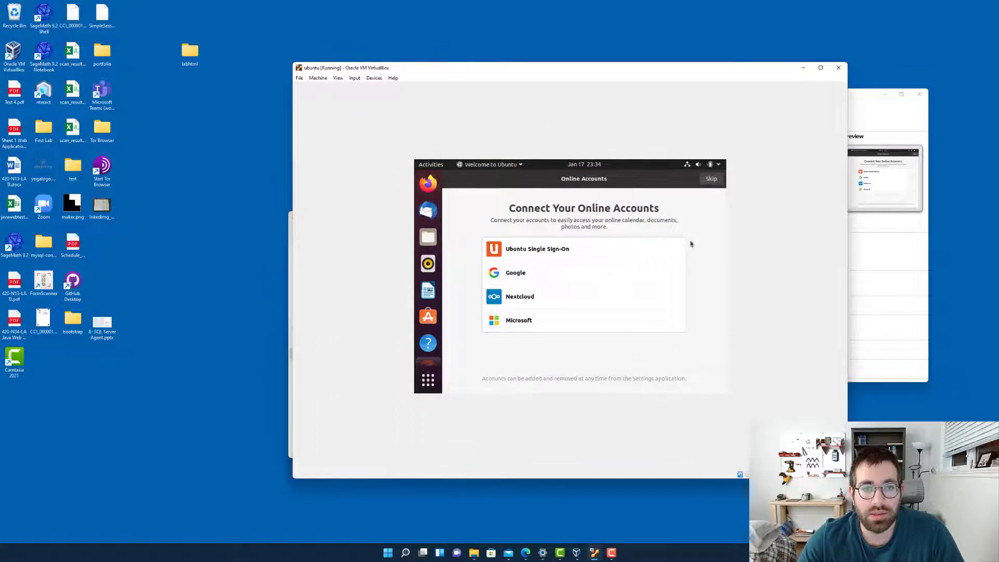
pyautogui.click(324, 78)
pyautogui.click(411, 69)
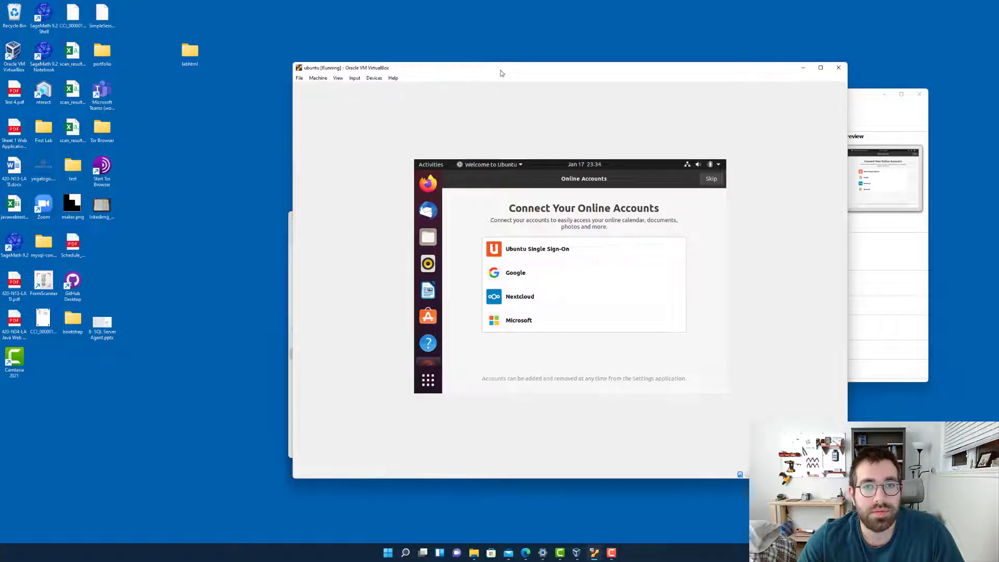
pyautogui.moveTo(501, 70); pyautogui.dragTo(547, 66)
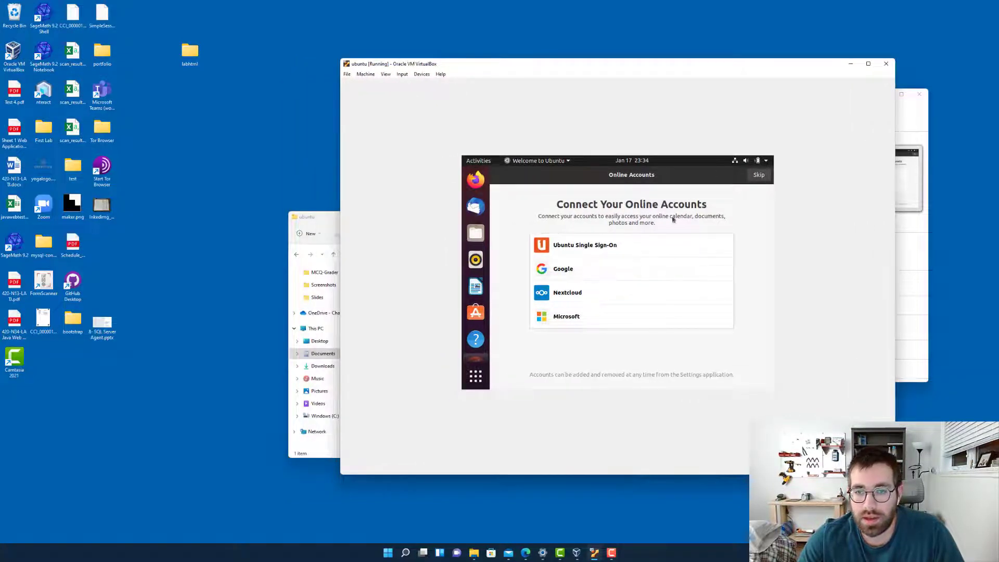
# Skip online accounts and Livepatch, decline sending system info to Canonical, and finish the Ubuntu welcome setup
pyautogui.click(747, 179)
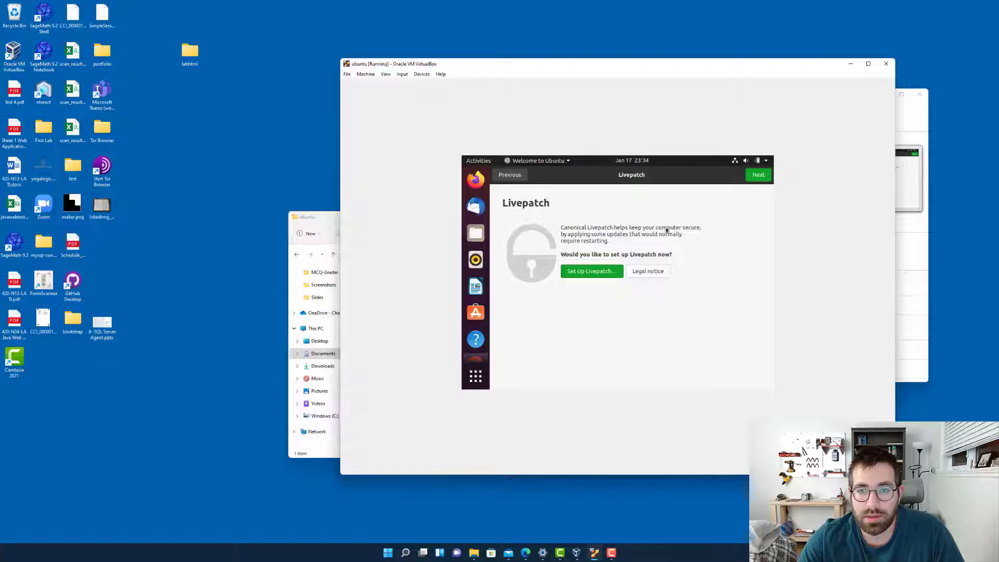
pyautogui.click(759, 176)
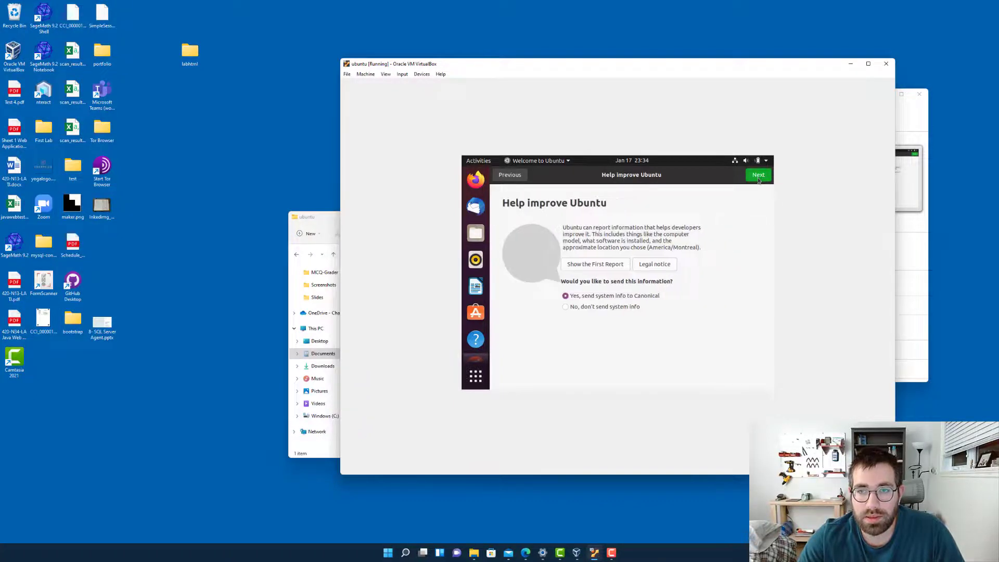
pyautogui.click(593, 307)
pyautogui.click(757, 175)
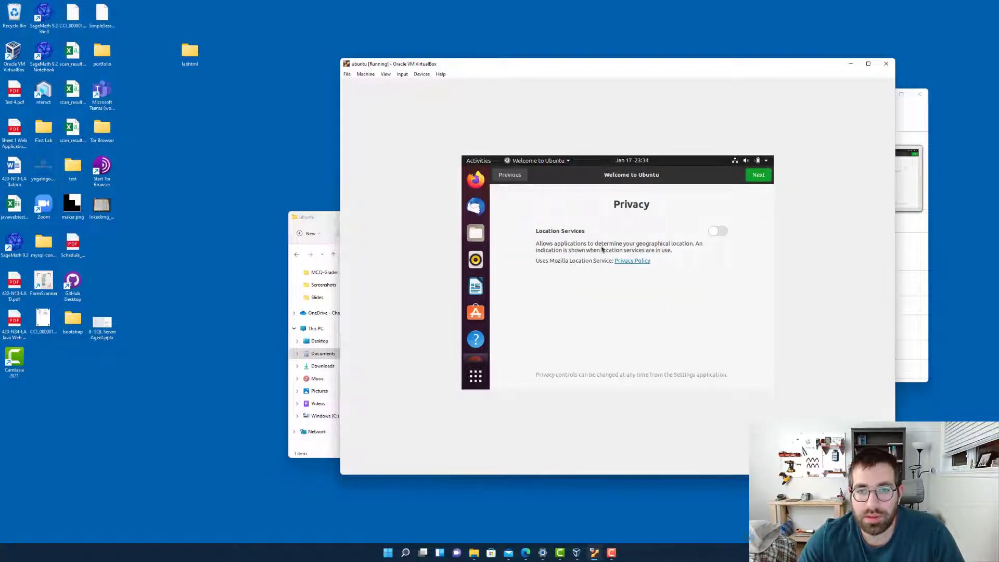
pyautogui.click(758, 176)
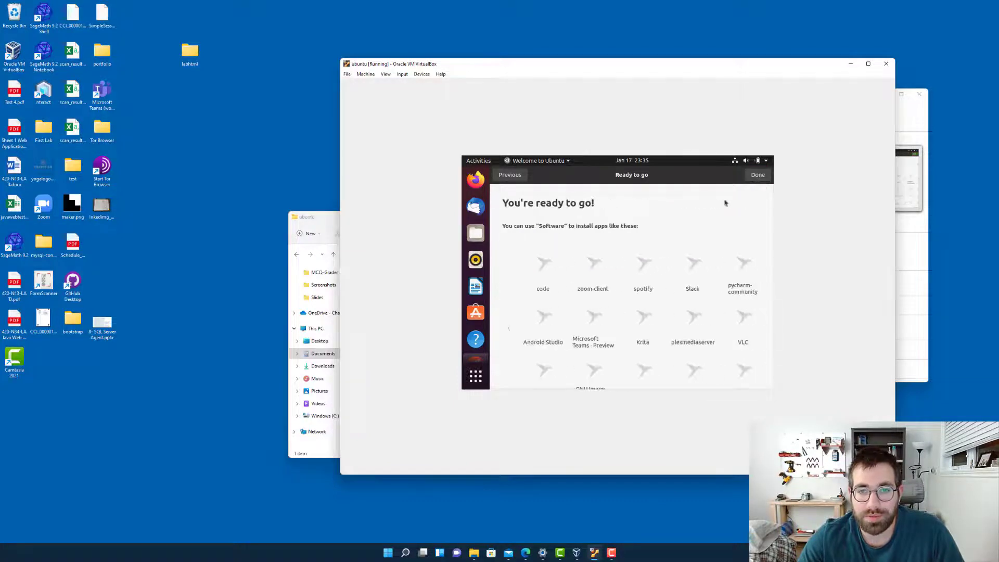
pyautogui.click(760, 176)
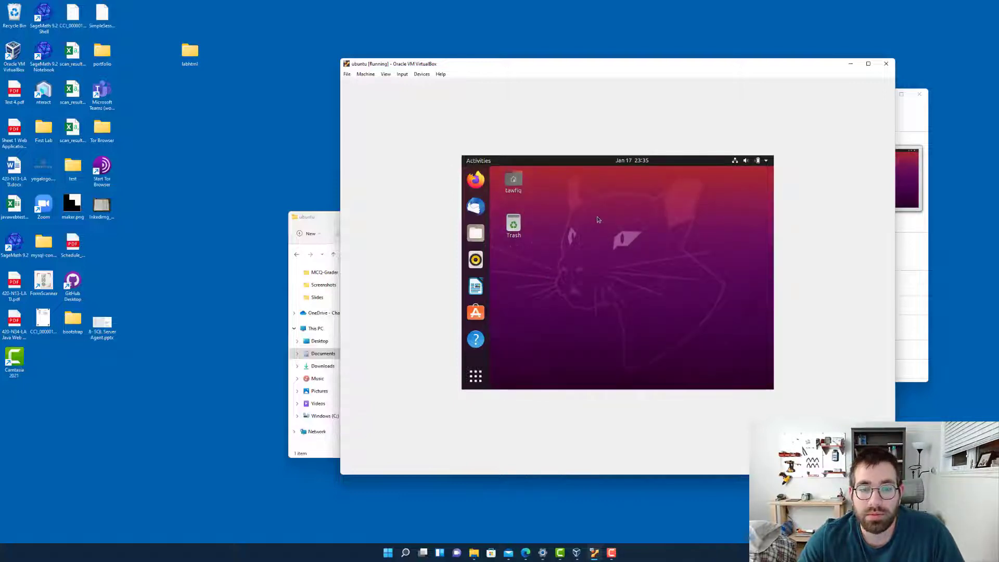
# Open the home folder from the Ubuntu desktop to view its contents and close it
pyautogui.doubleClick(516, 182)
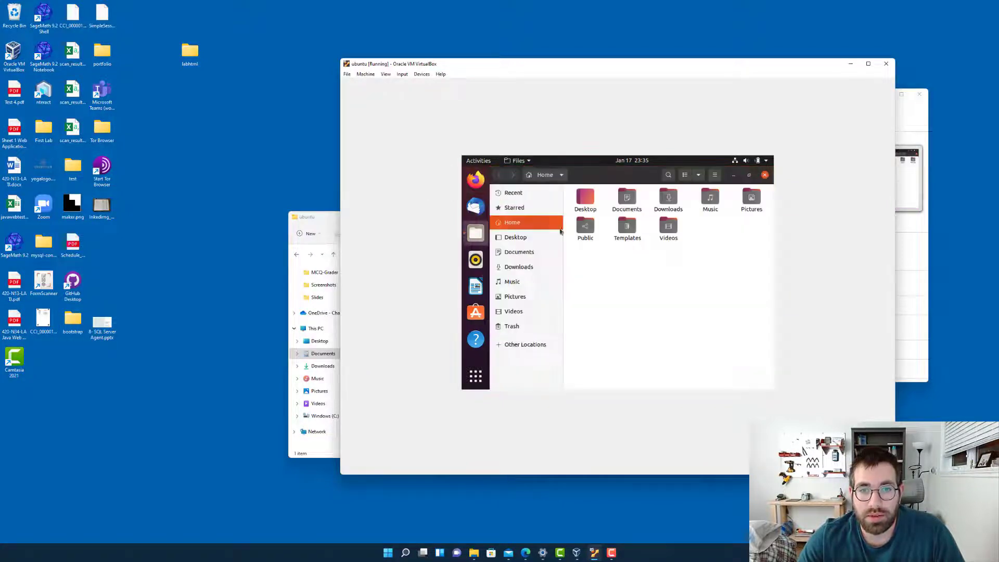
pyautogui.click(765, 175)
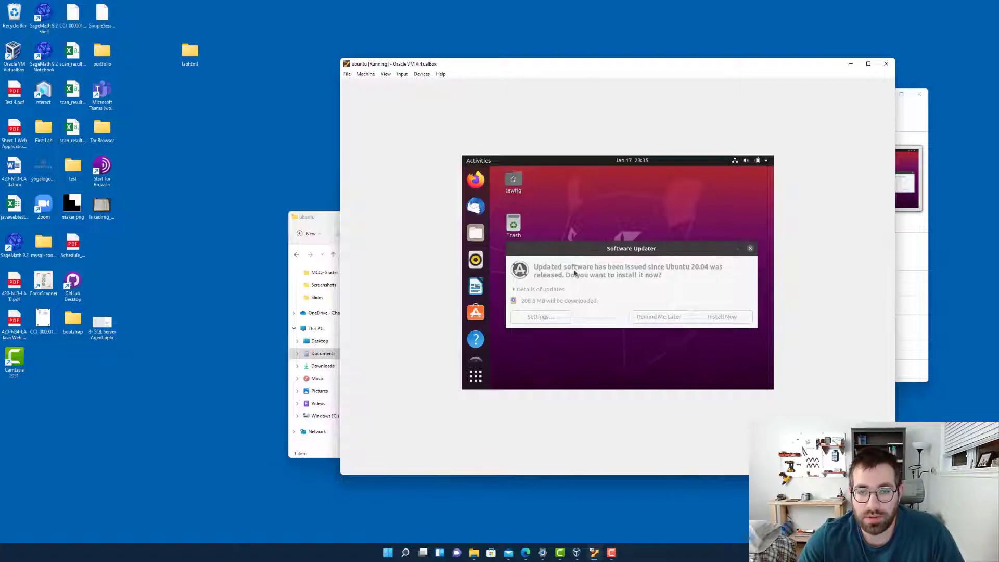
# Review the details of the available software updates and install them, authenticating with the account password
pyautogui.click(580, 256)
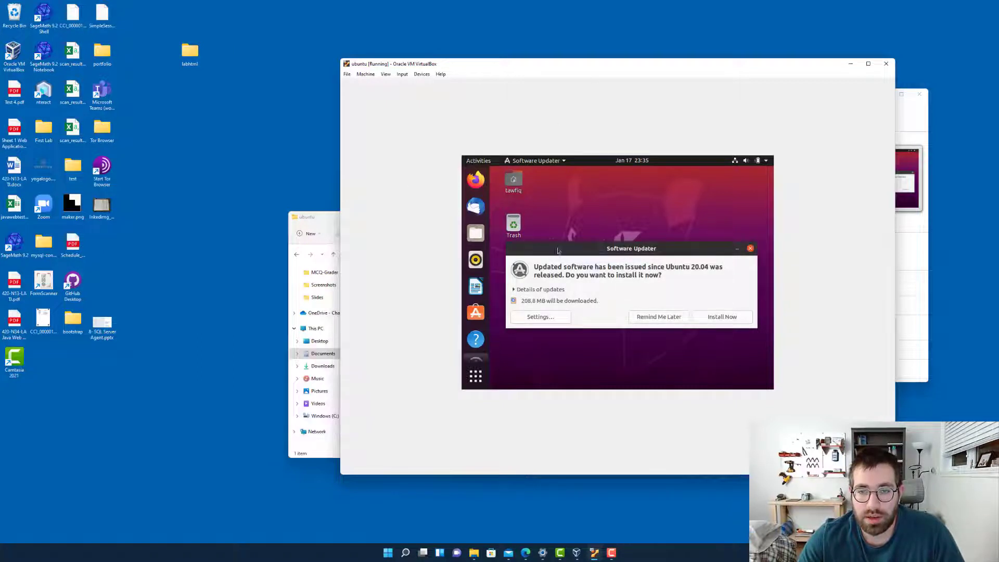
pyautogui.click(513, 290)
pyautogui.scroll(-1, 562, 294)
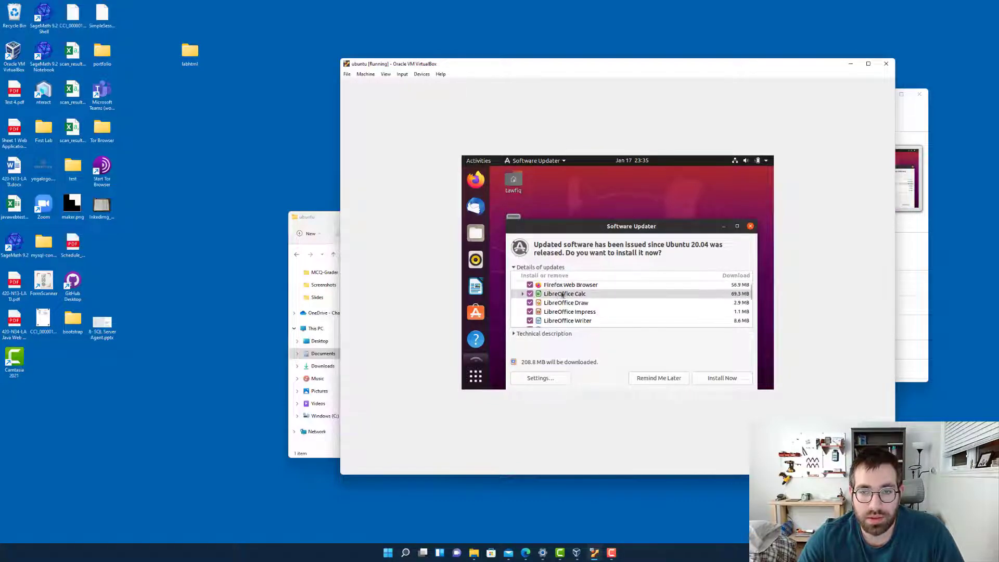
pyautogui.scroll(-6, 557, 301)
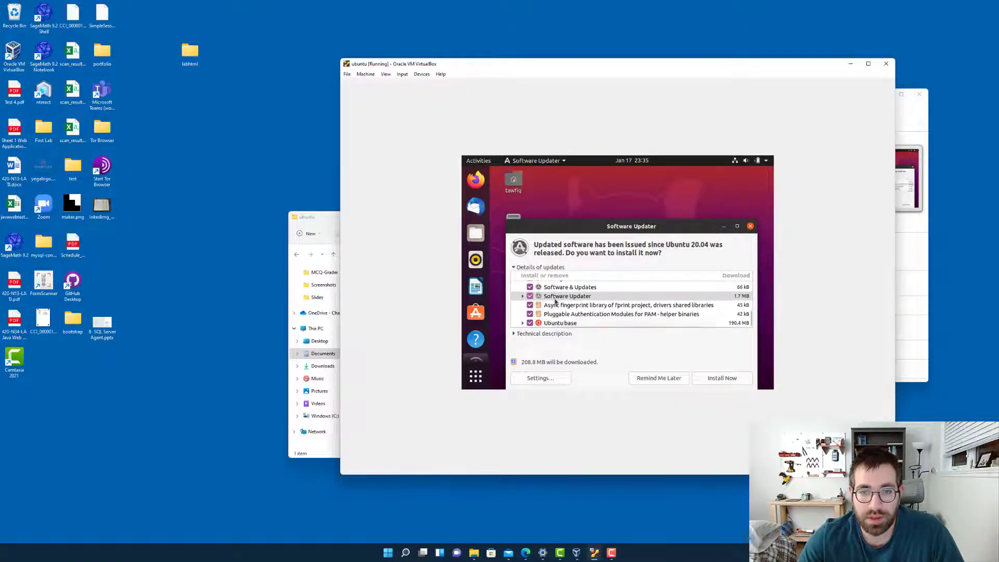
pyautogui.click(720, 378)
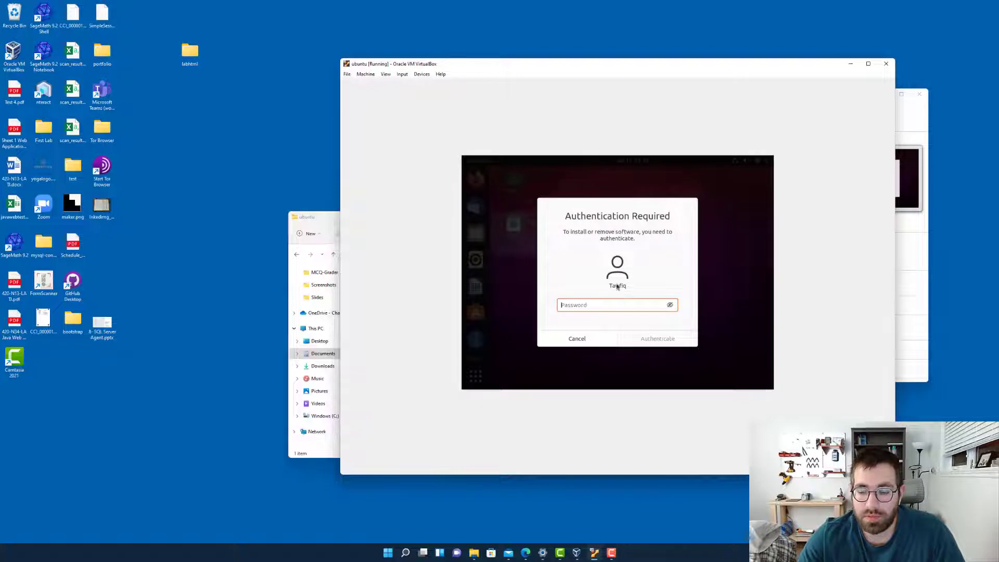
pyautogui.write('***')
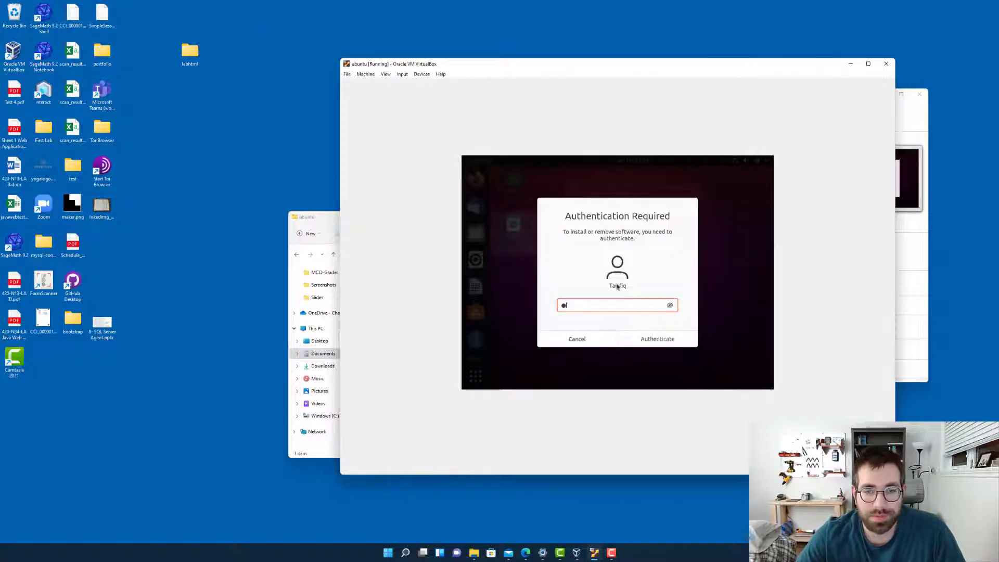
pyautogui.write('****')
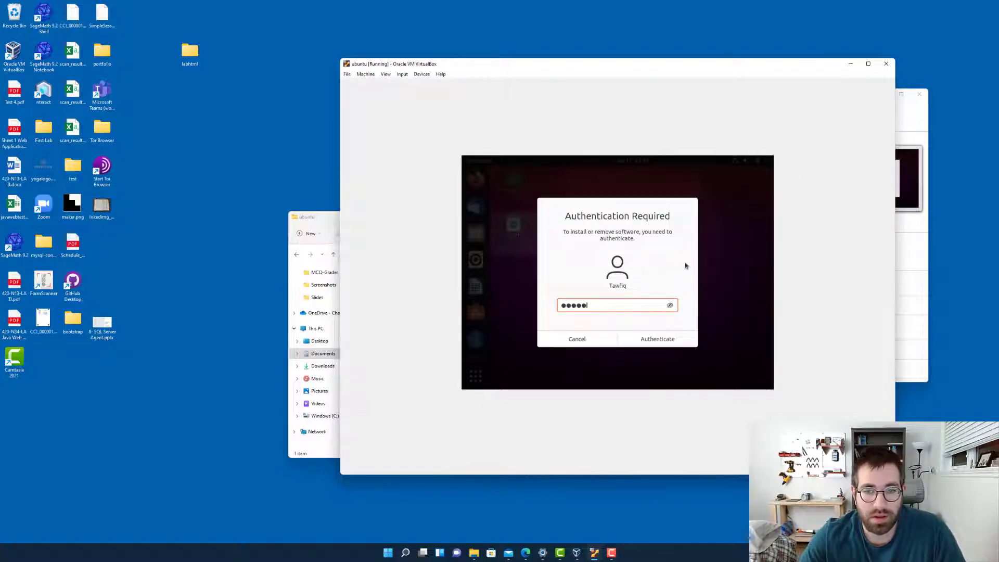
pyautogui.click(653, 339)
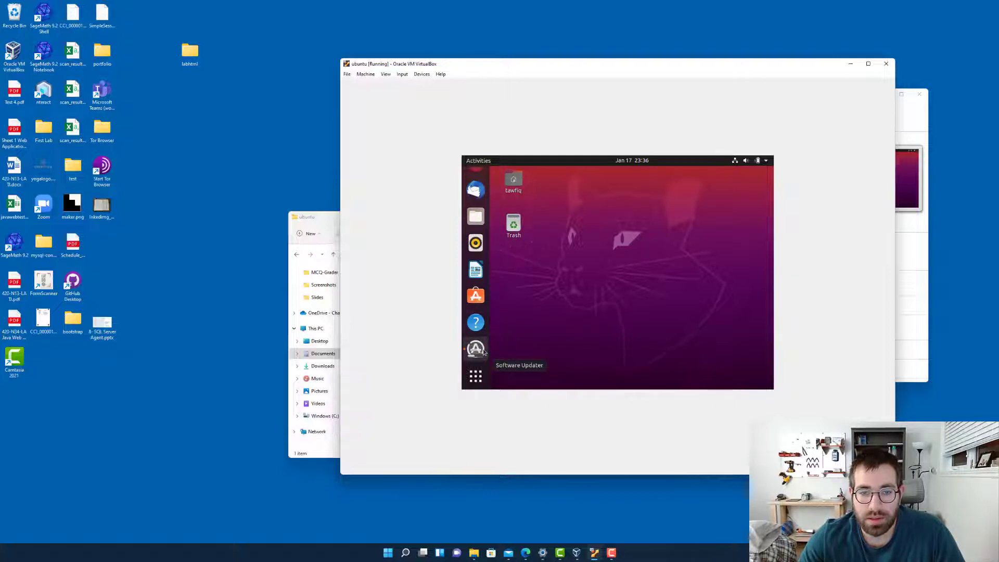
# Bring up the Software Updater progress window in Ubuntu and switch the virtual machine display to Scaled Mode
pyautogui.click(481, 353)
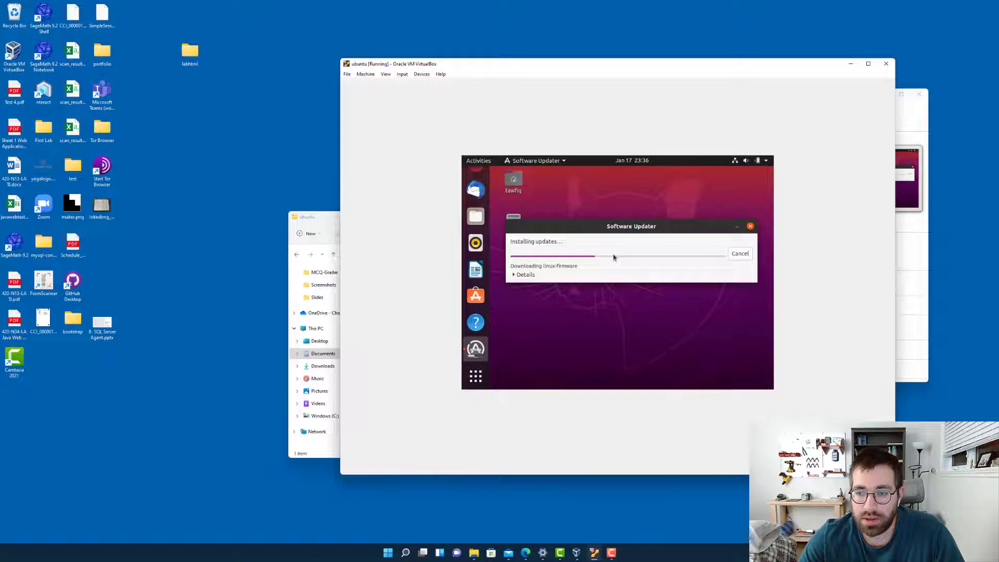
pyautogui.click(386, 74)
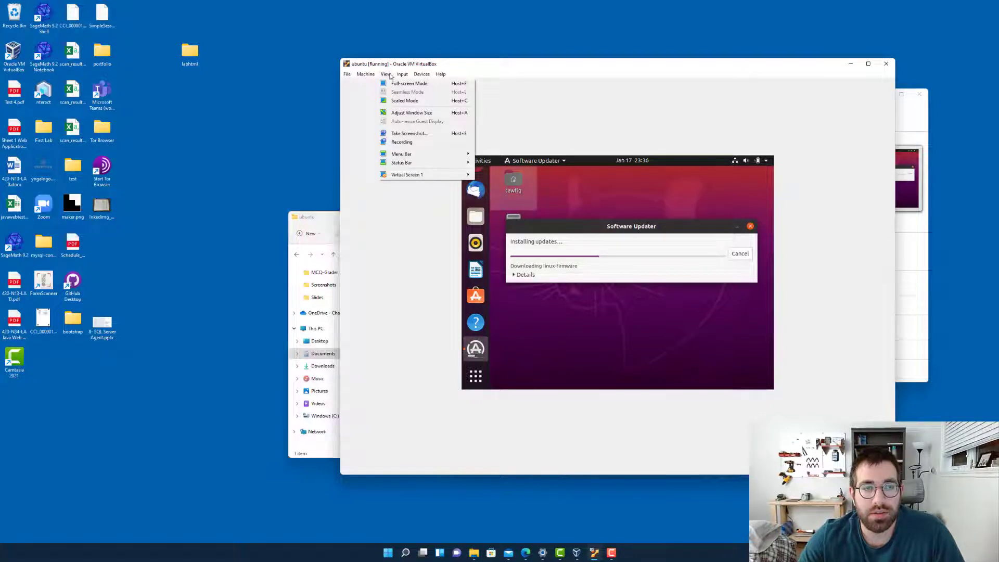
pyautogui.click(403, 101)
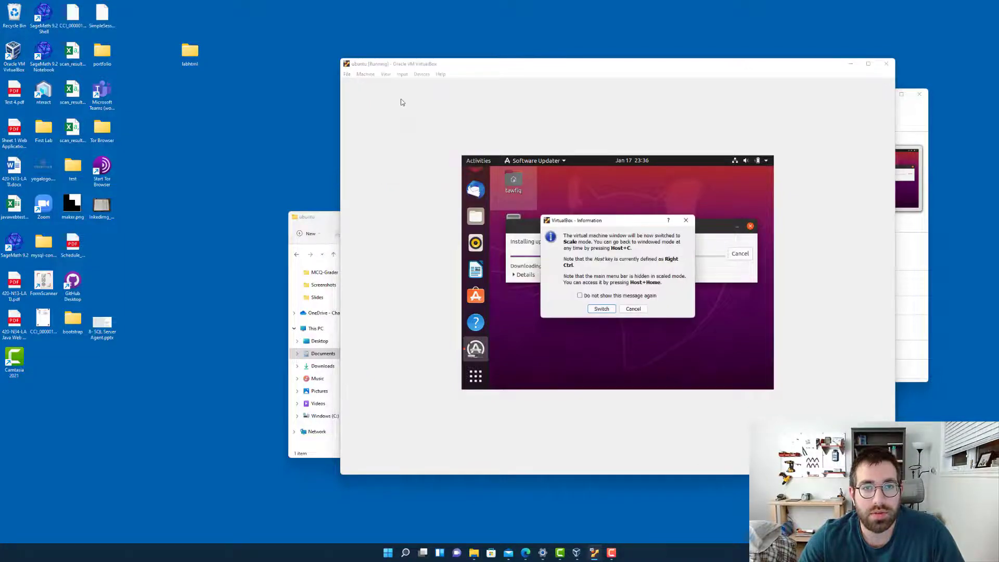
pyautogui.click(601, 308)
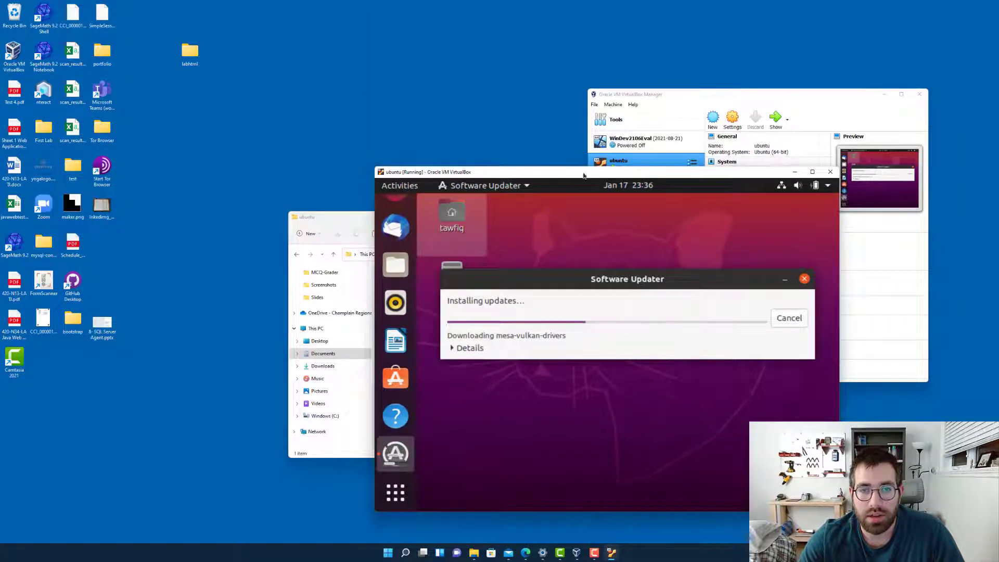
# Reposition the scaled virtual machine window on the Windows desktop and enlarge it so the Ubuntu display grows with it
pyautogui.moveTo(549, 174); pyautogui.dragTo(558, 69)
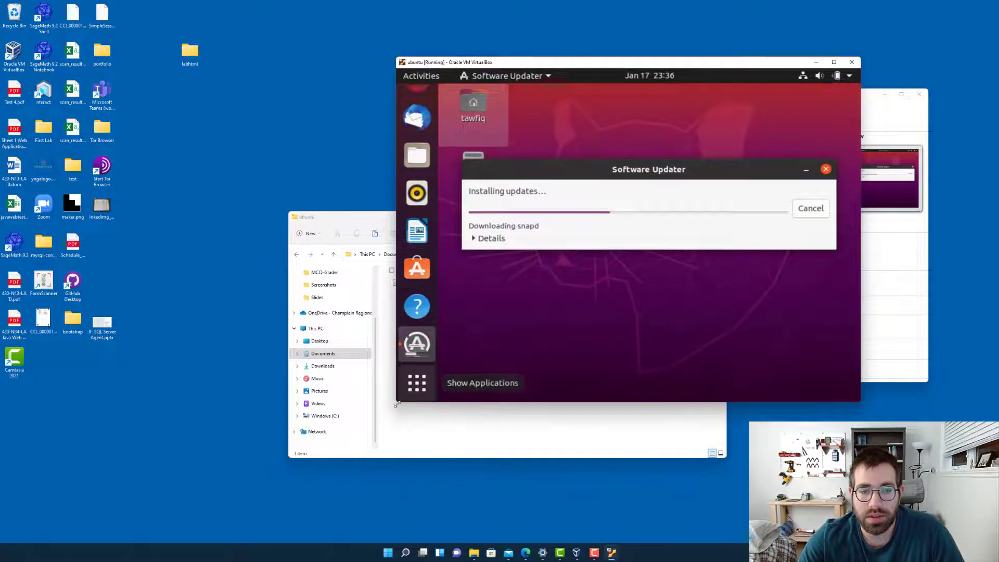
pyautogui.moveTo(397, 404); pyautogui.dragTo(366, 404)
pyautogui.moveTo(861, 404); pyautogui.dragTo(906, 432)
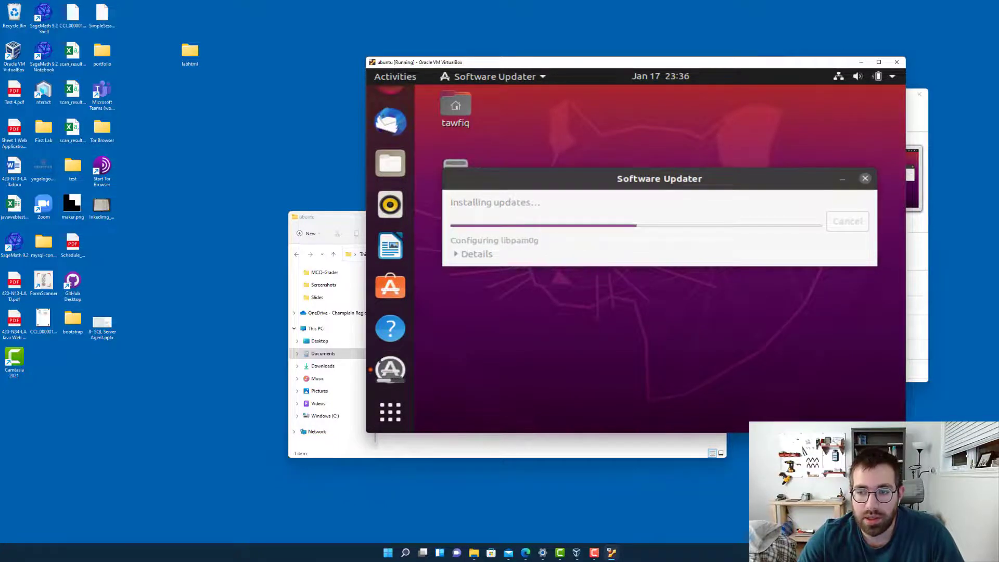
pyautogui.moveTo(906, 432); pyautogui.dragTo(942, 464)
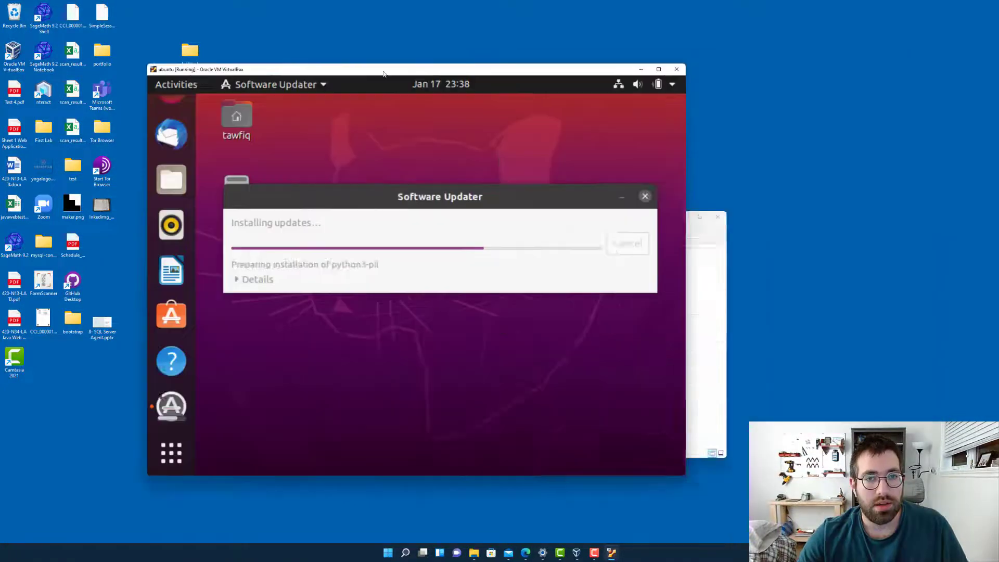
pyautogui.moveTo(383, 72); pyautogui.dragTo(498, 73)
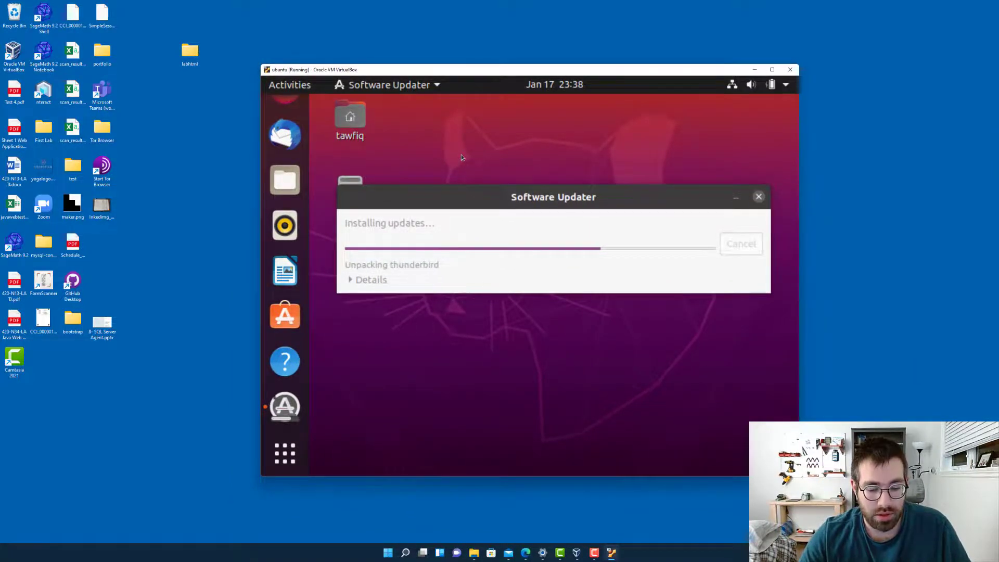
# Return the virtual machine from Scaled Mode to normal windowed mode and place its window lower on the Windows desktop
pyautogui.hotkey('ctrl', 'c')
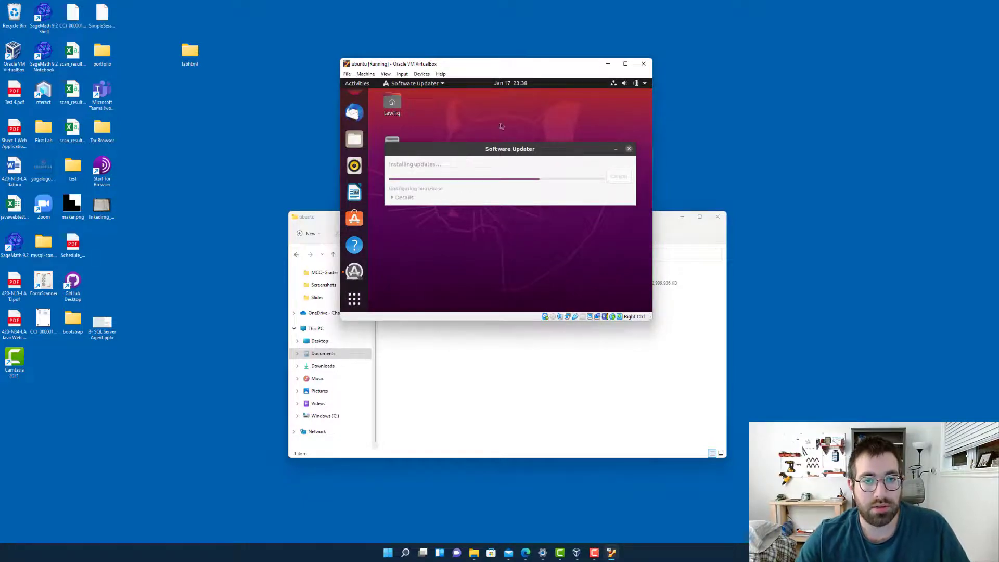
pyautogui.moveTo(516, 75); pyautogui.dragTo(522, 150)
pyautogui.click(402, 107)
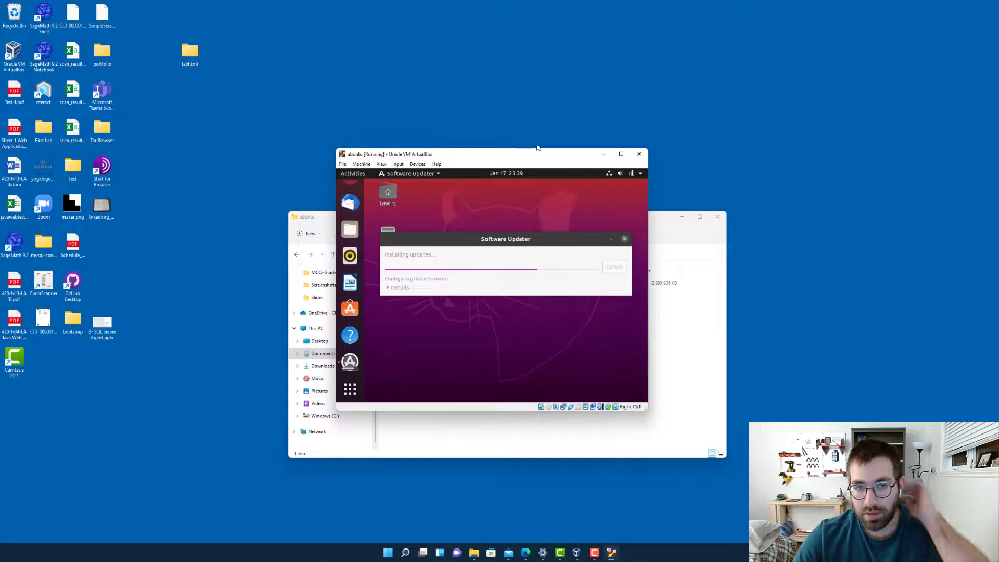